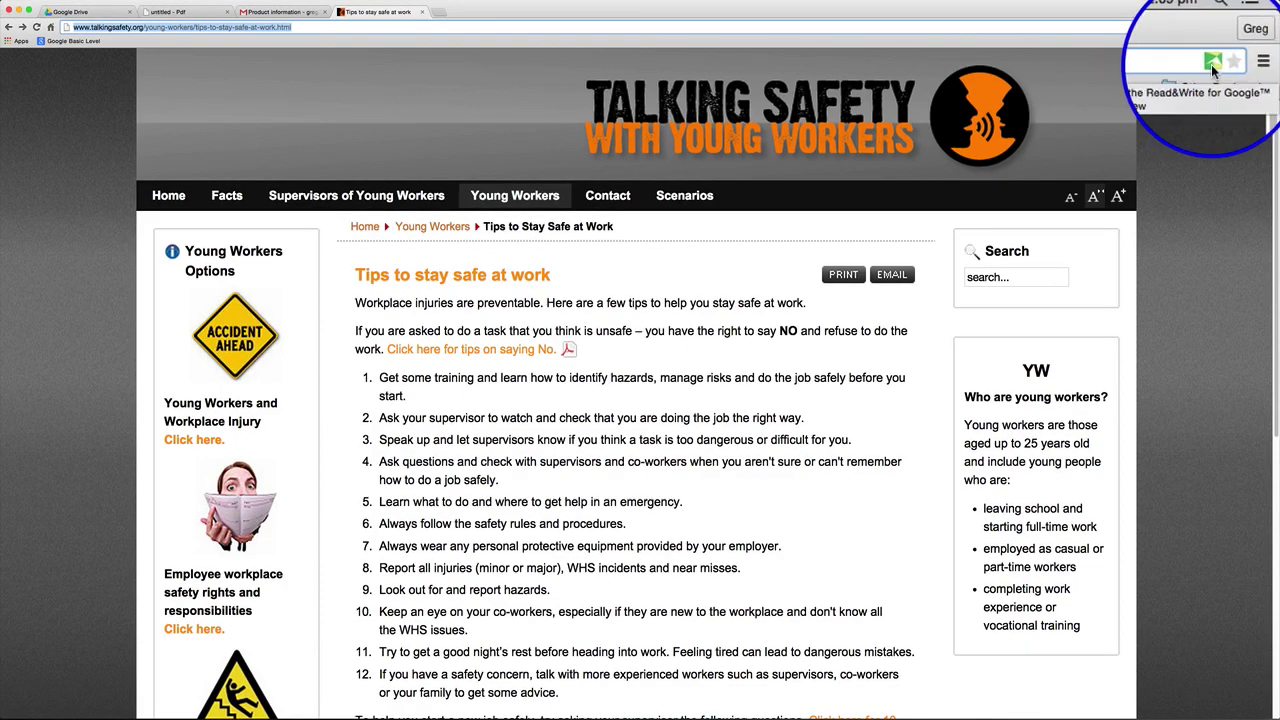
# Show the Read&Write for Google toolbar on the safety tips page, and use Hover Speech on the numbered tips before turning it off.
pyautogui.click(1243, 28)
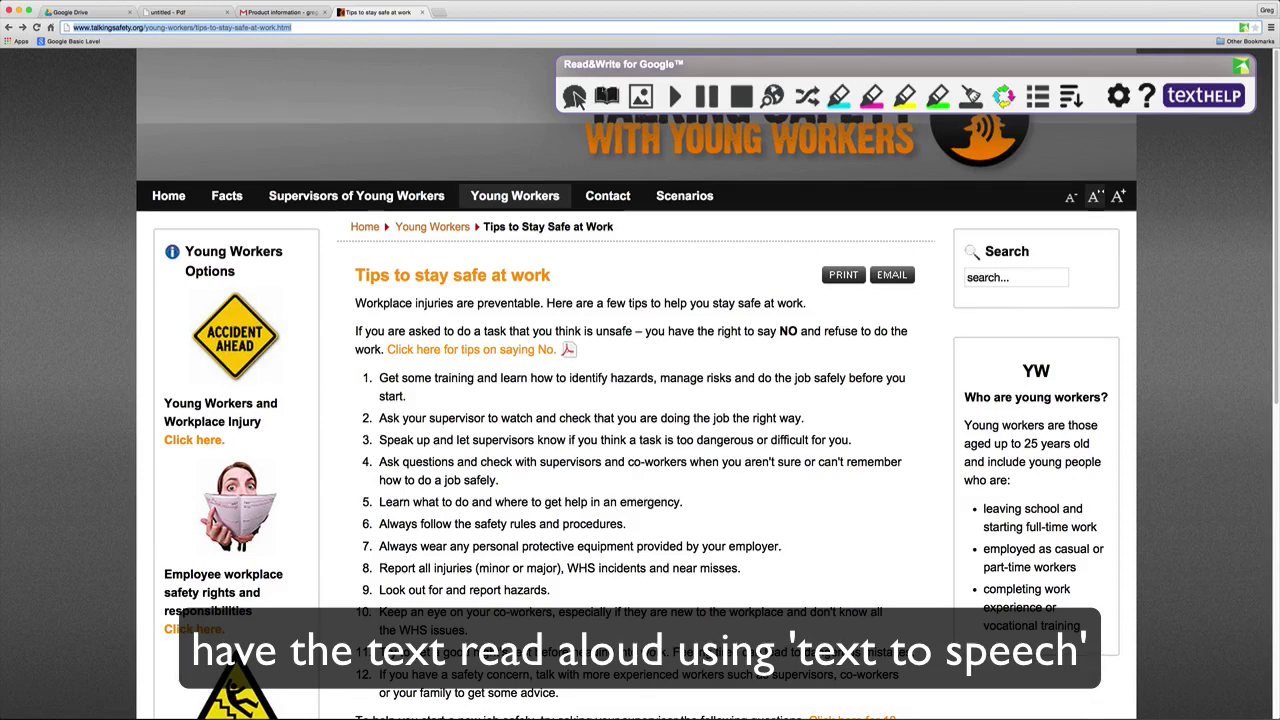
pyautogui.click(578, 98)
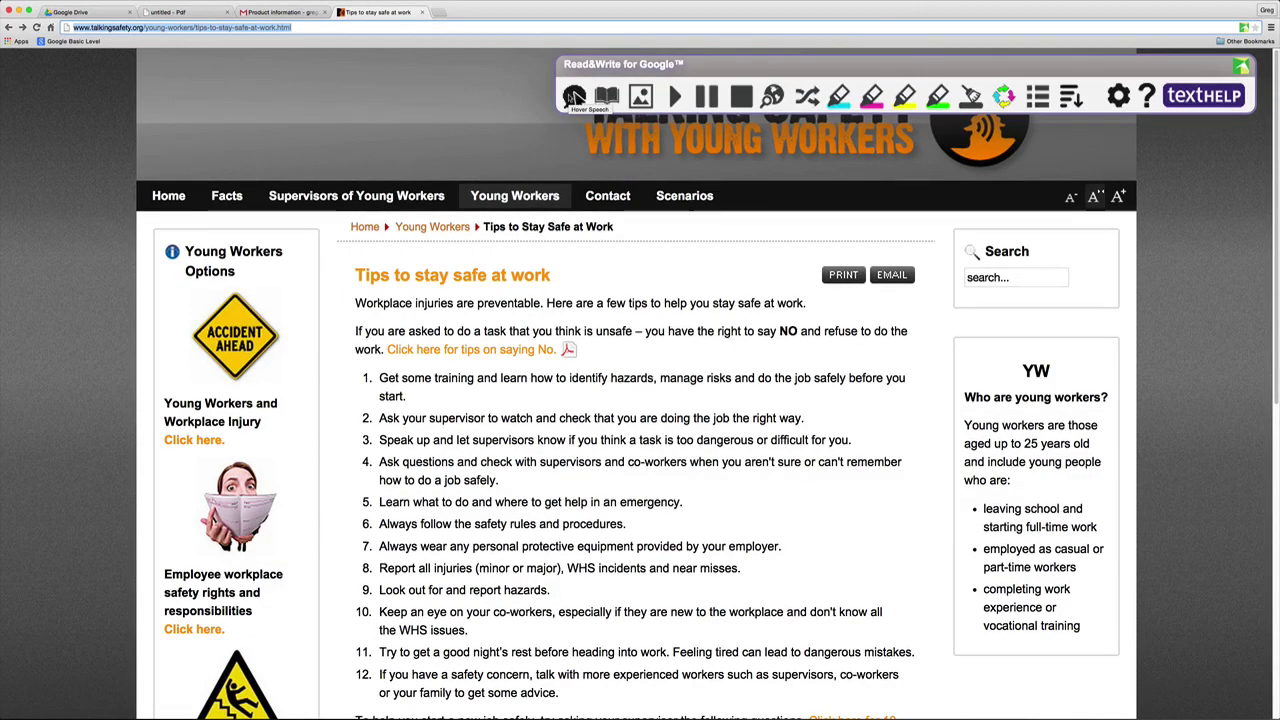
pyautogui.click(574, 96)
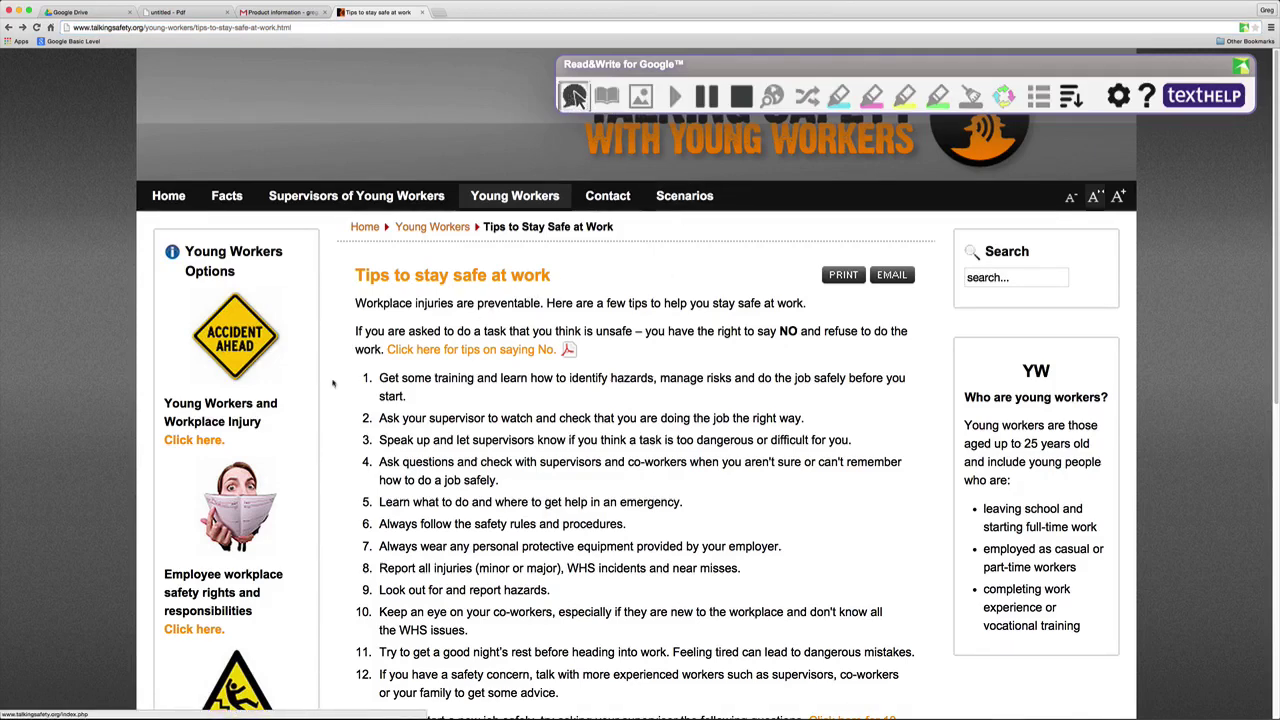
pyautogui.moveTo(380, 395)
pyautogui.click(575, 96)
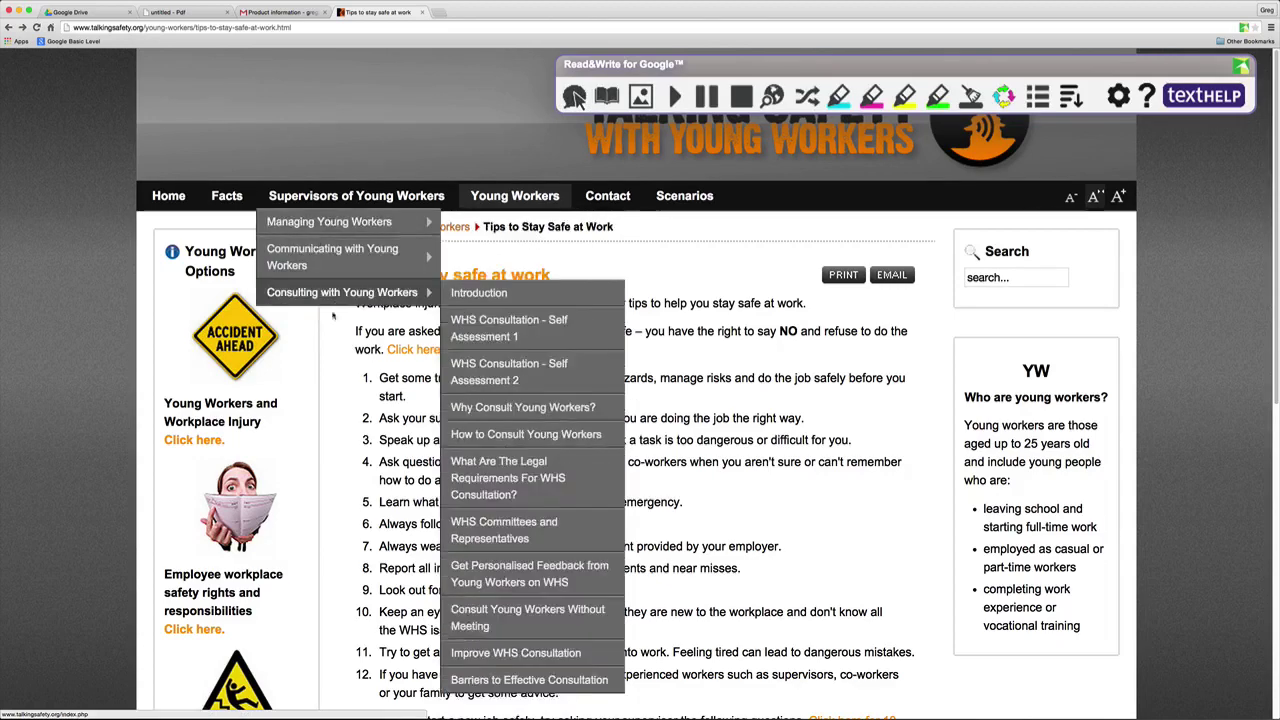
# Have the first two numbered tips read aloud from a text selection, pausing and finally stopping the speech.
pyautogui.moveTo(427, 390)
pyautogui.moveTo(427, 390); pyautogui.dragTo(813, 416)
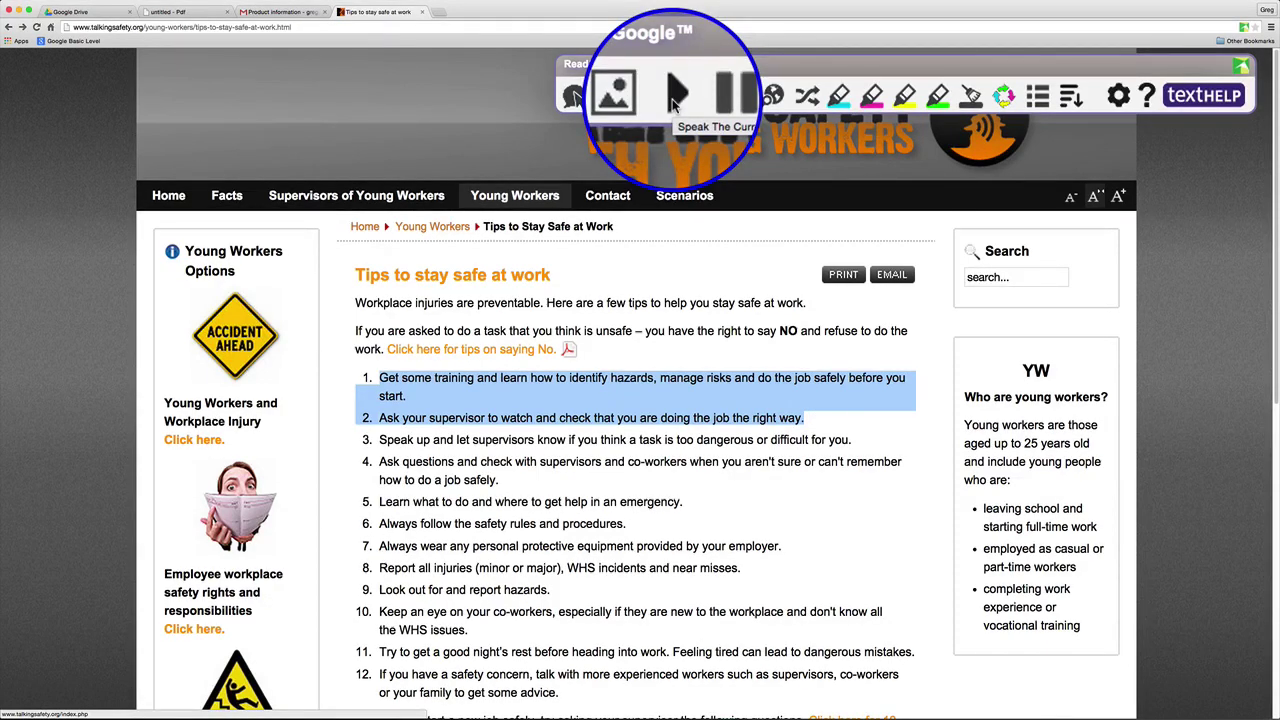
pyautogui.click(676, 97)
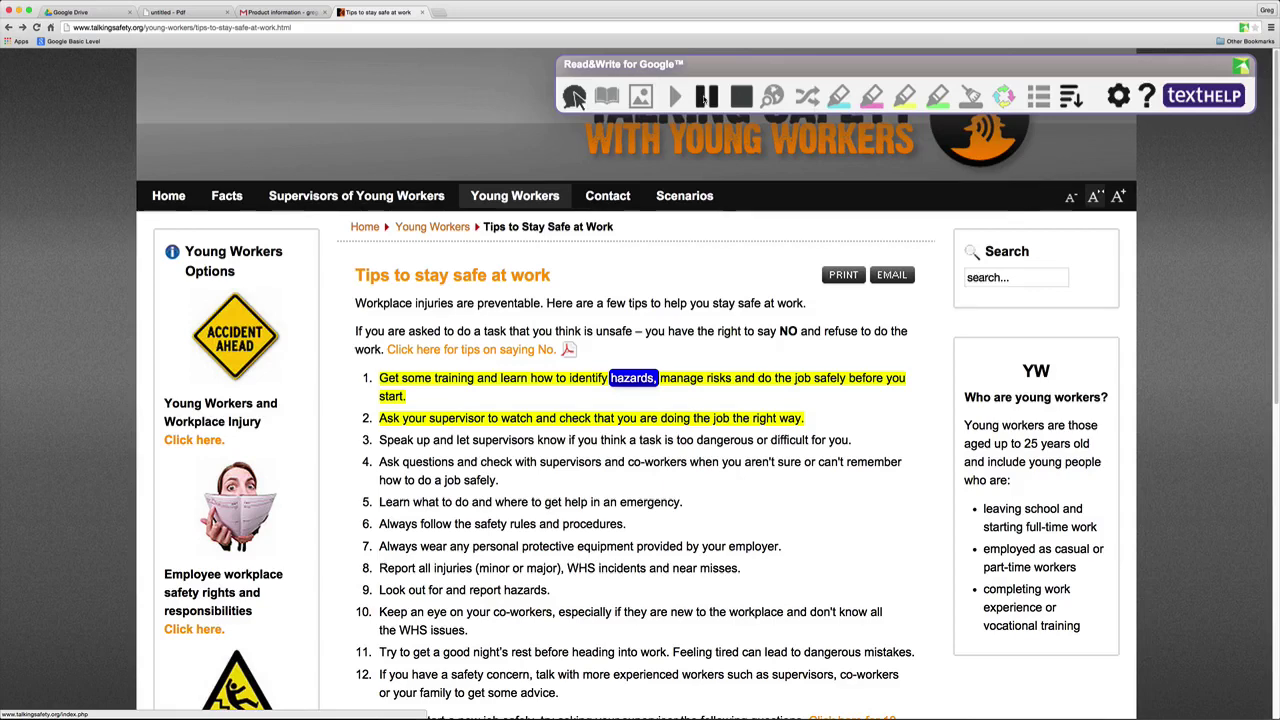
pyautogui.click(705, 97)
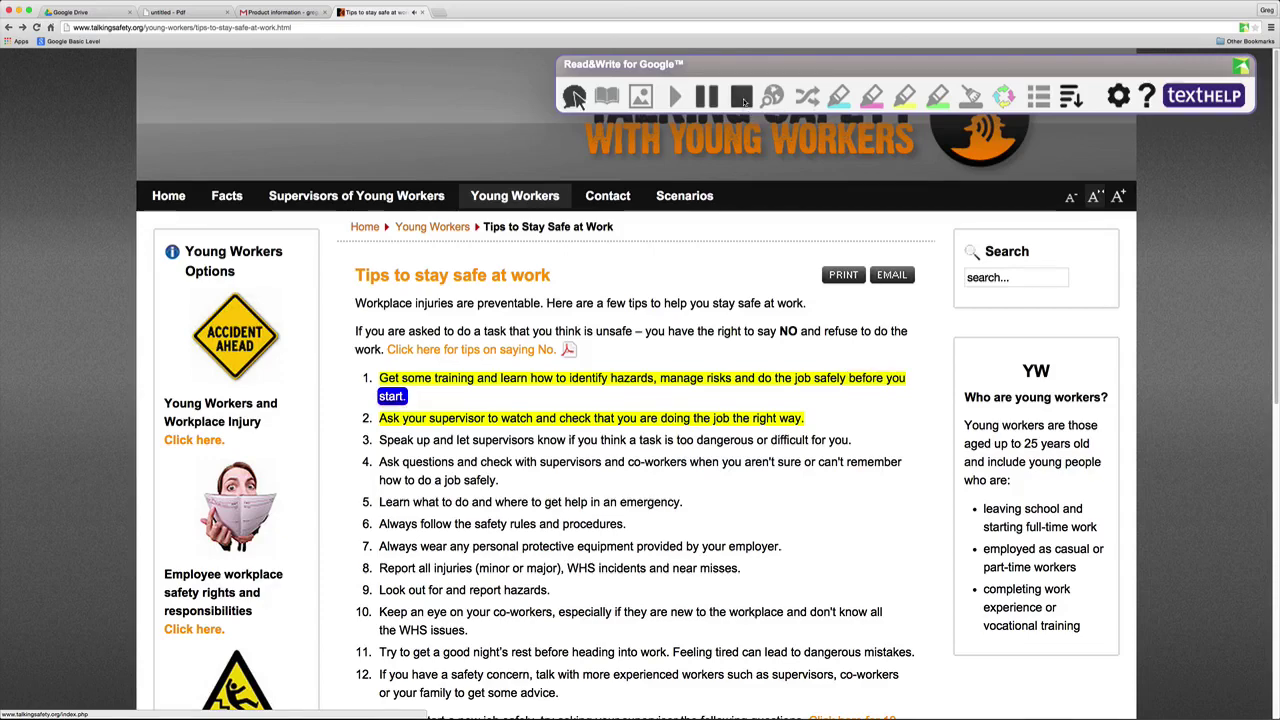
pyautogui.click(742, 100)
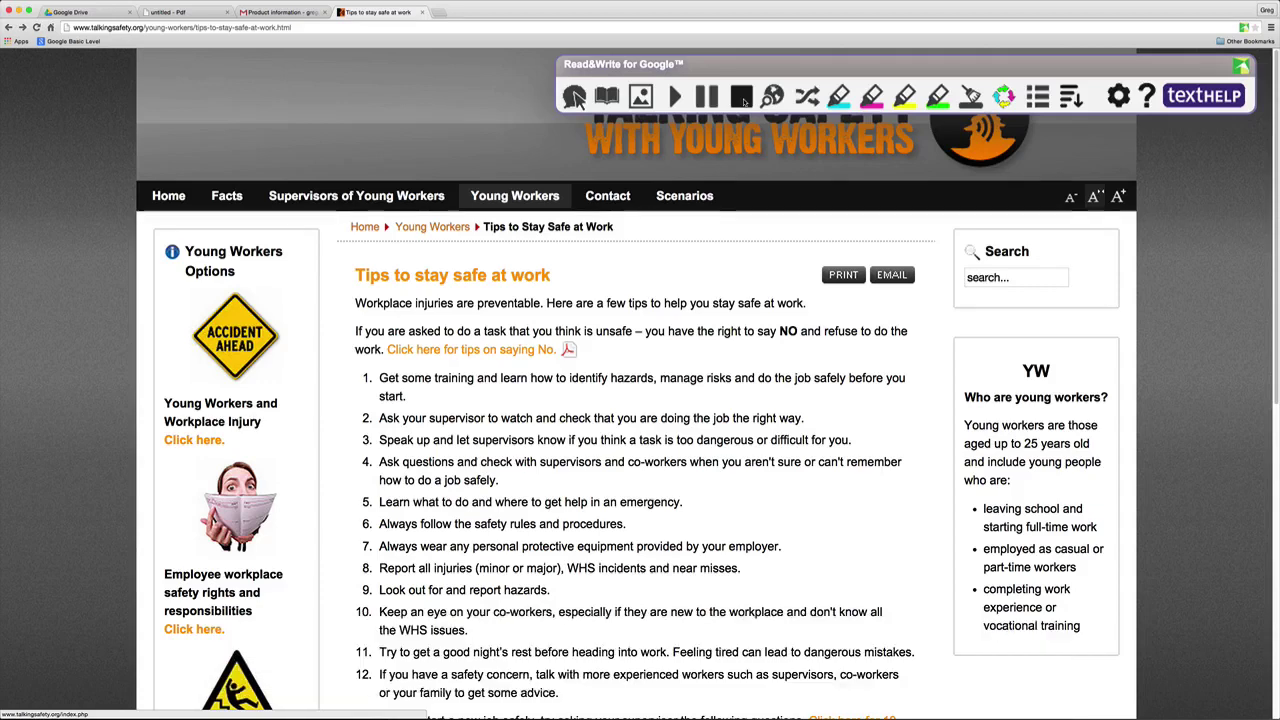
# Look up the word "hazards" from the first tip in the Dictionary and close the definition.
pyautogui.moveTo(611, 378); pyautogui.dragTo(654, 378)
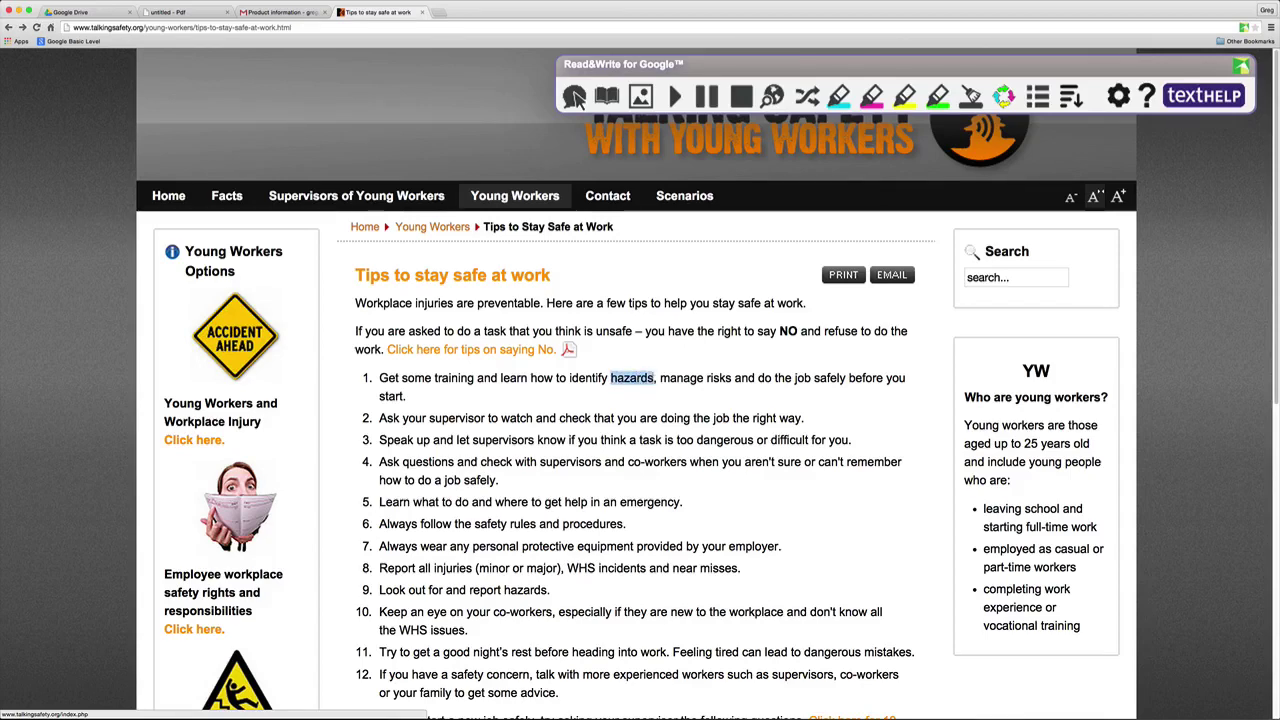
pyautogui.click(607, 97)
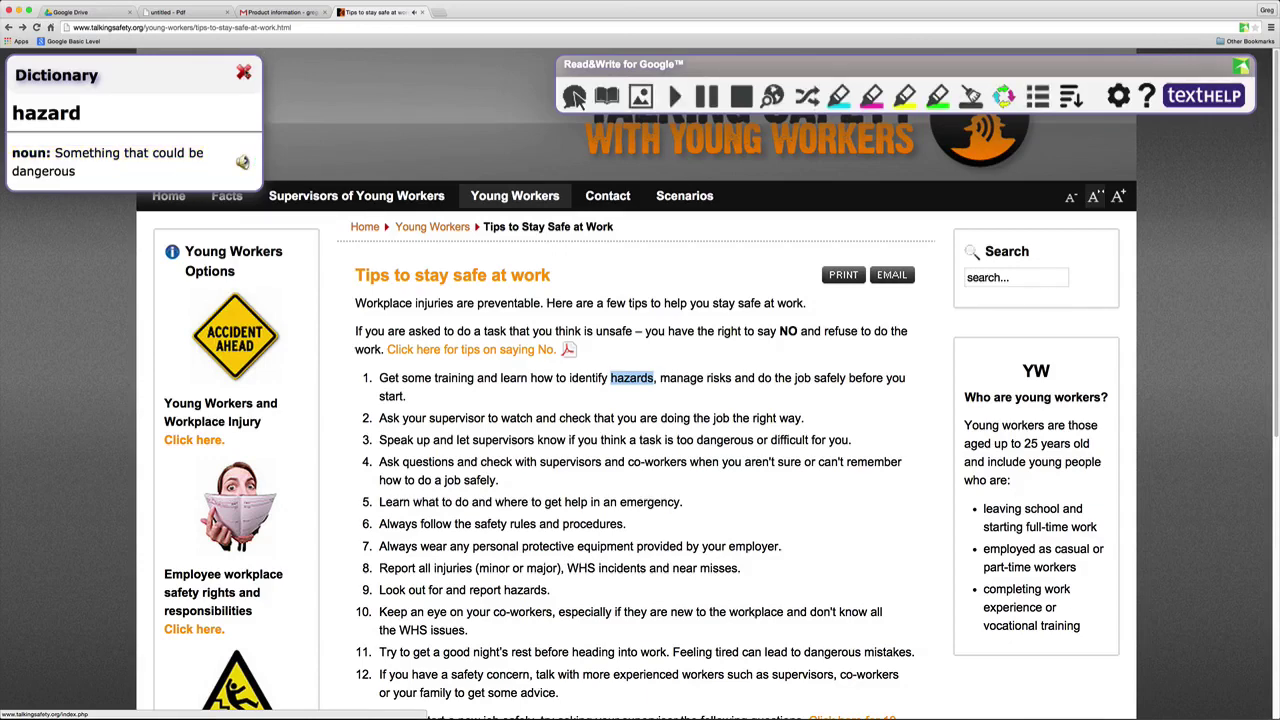
pyautogui.click(243, 72)
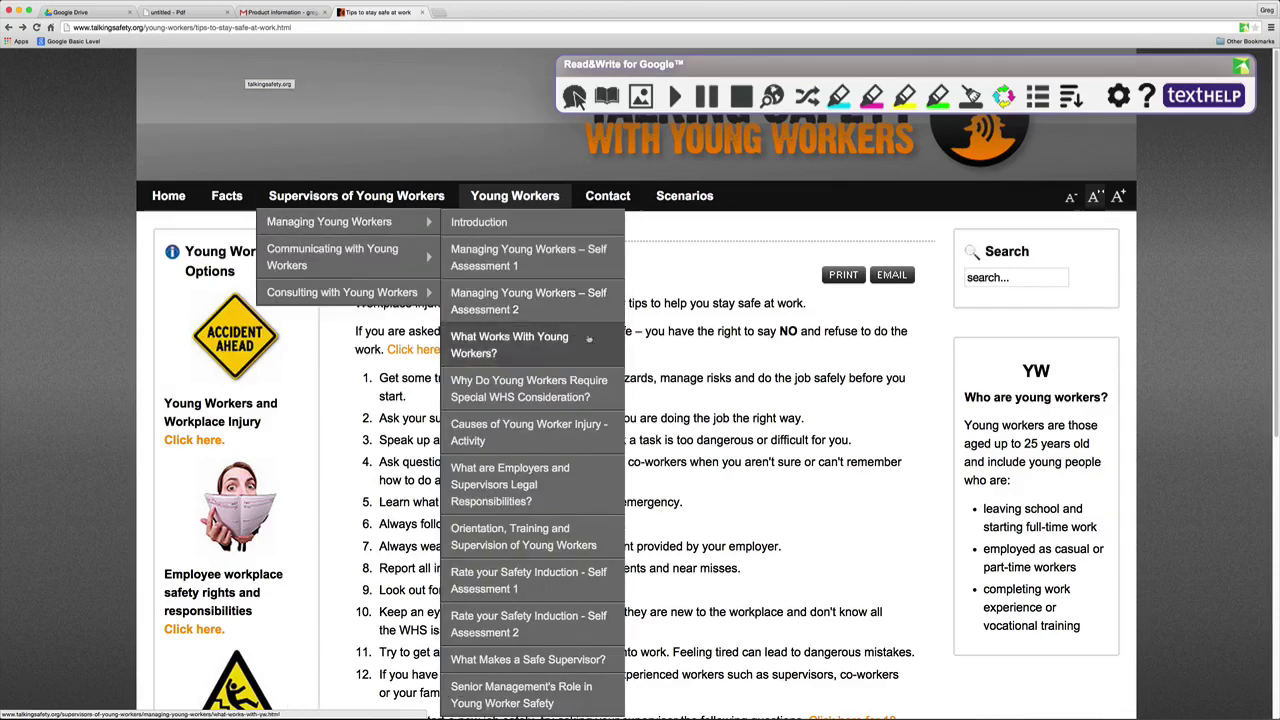
# Look up the word "hazards" from the first tip in the Picture Dictionary and close the images.
pyautogui.moveTo(611, 379); pyautogui.dragTo(655, 383)
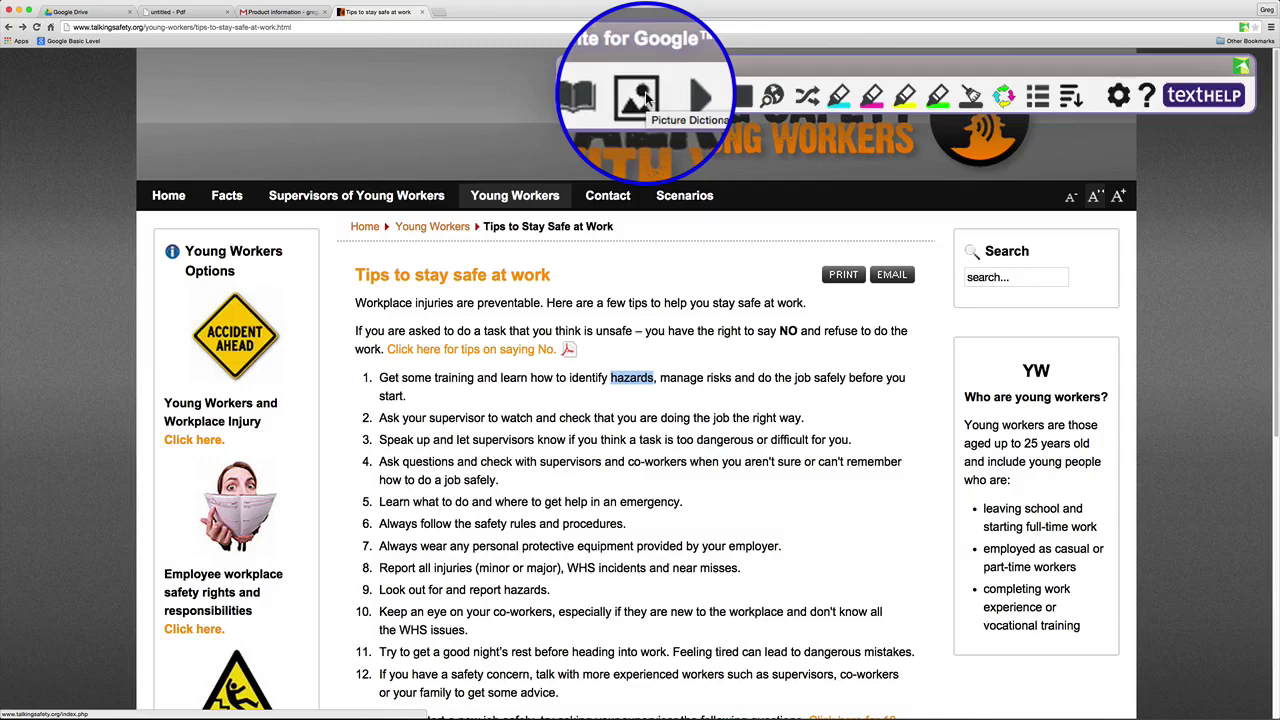
pyautogui.click(641, 96)
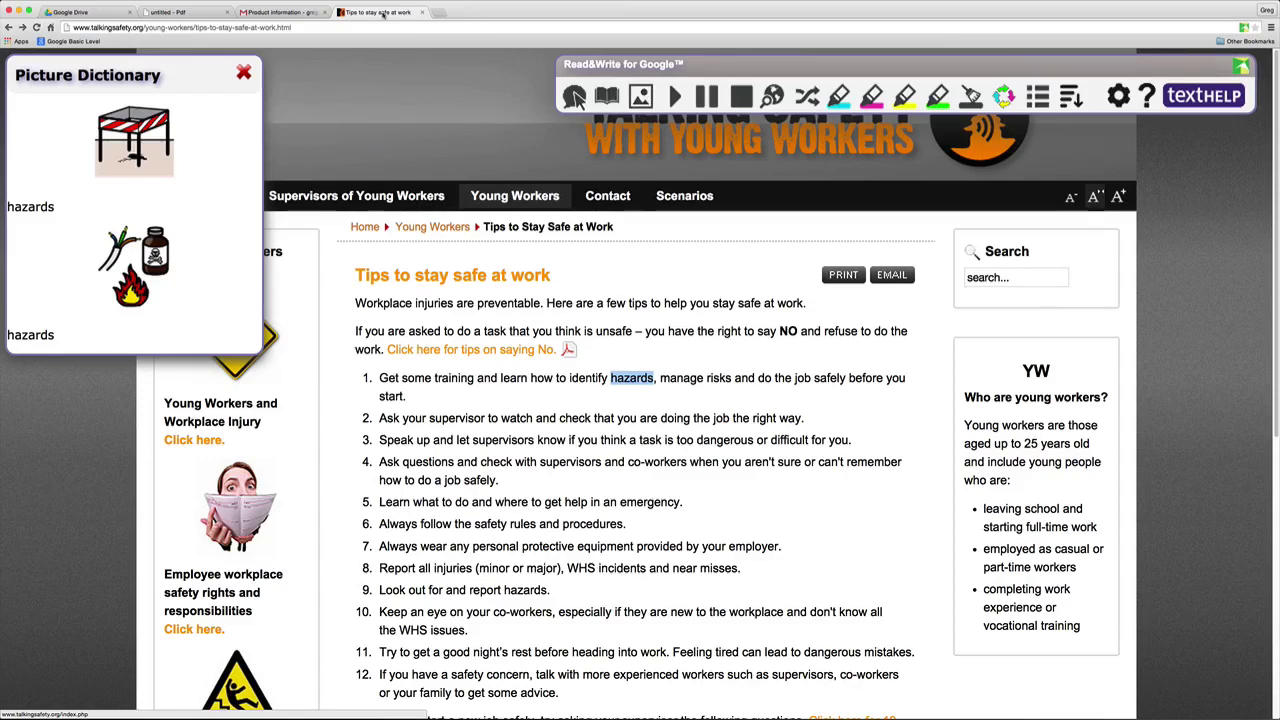
pyautogui.click(248, 73)
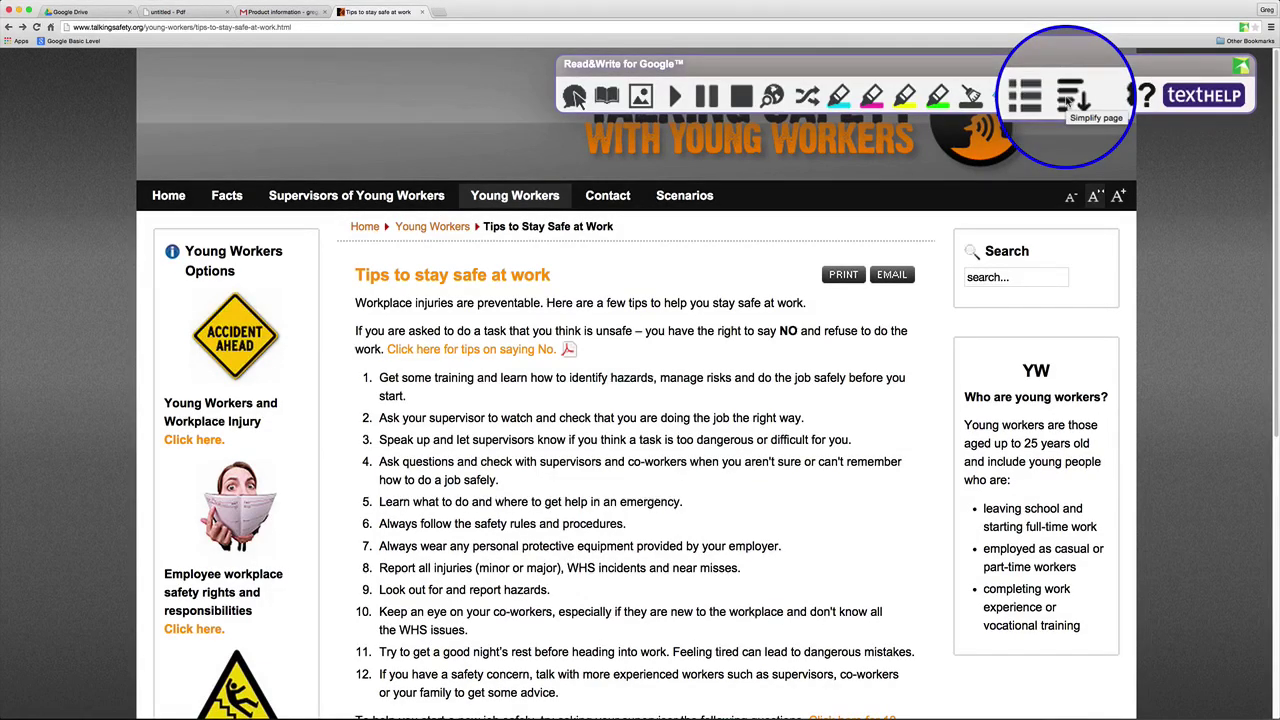
# Open a simplified version of the safety tips page, reduce its text by one level and restore it.
pyautogui.click(1068, 97)
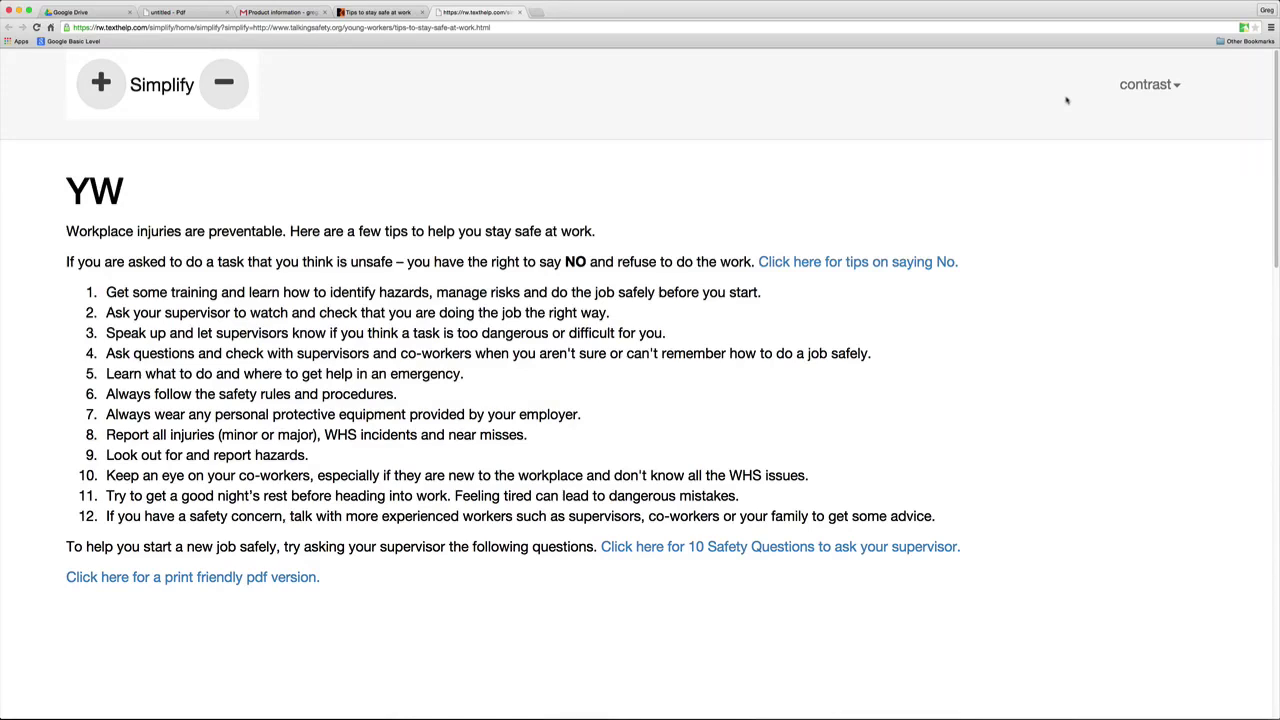
pyautogui.click(216, 98)
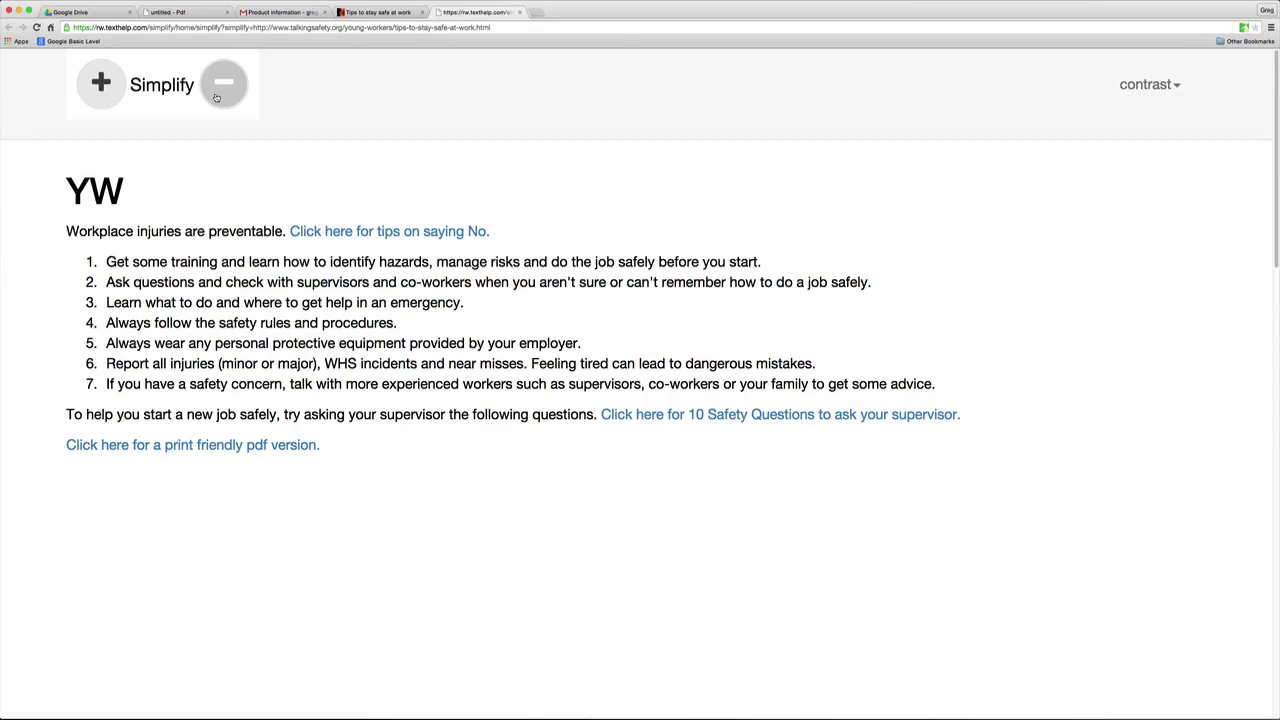
pyautogui.click(102, 95)
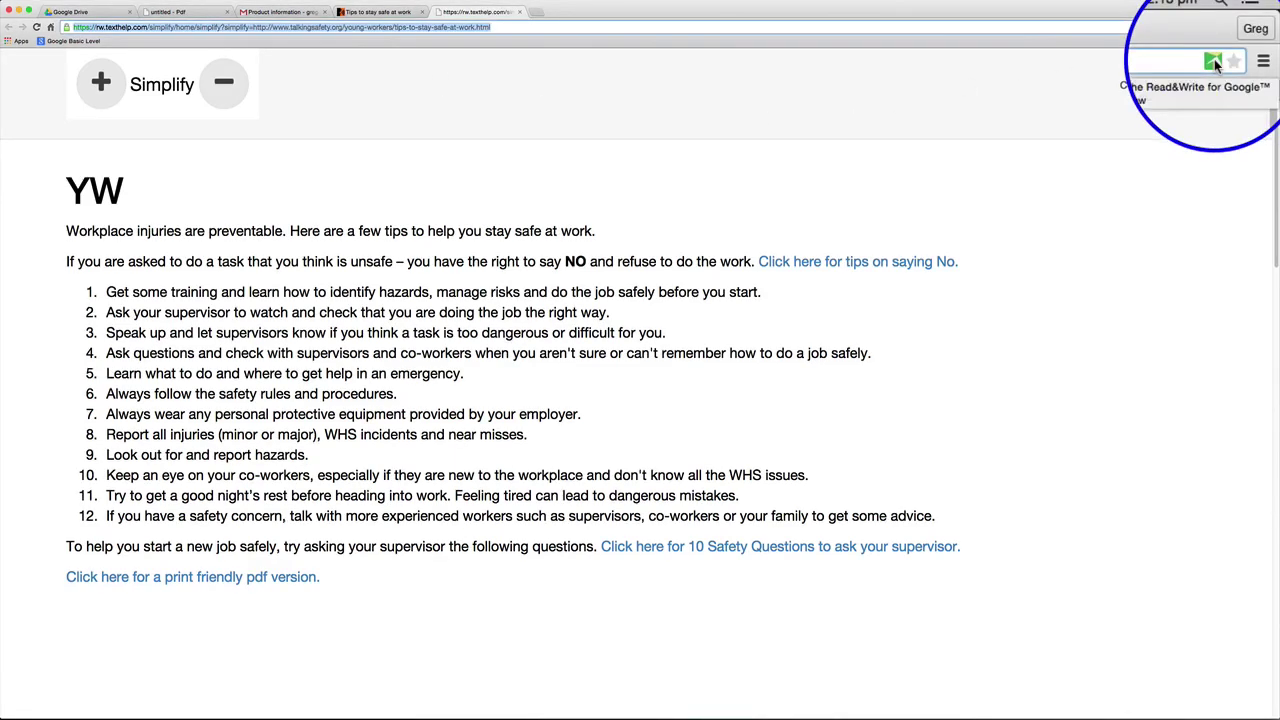
# Show the Read&Write toolbar on the simplified page and turn on Hover Speech.
pyautogui.click(1243, 27)
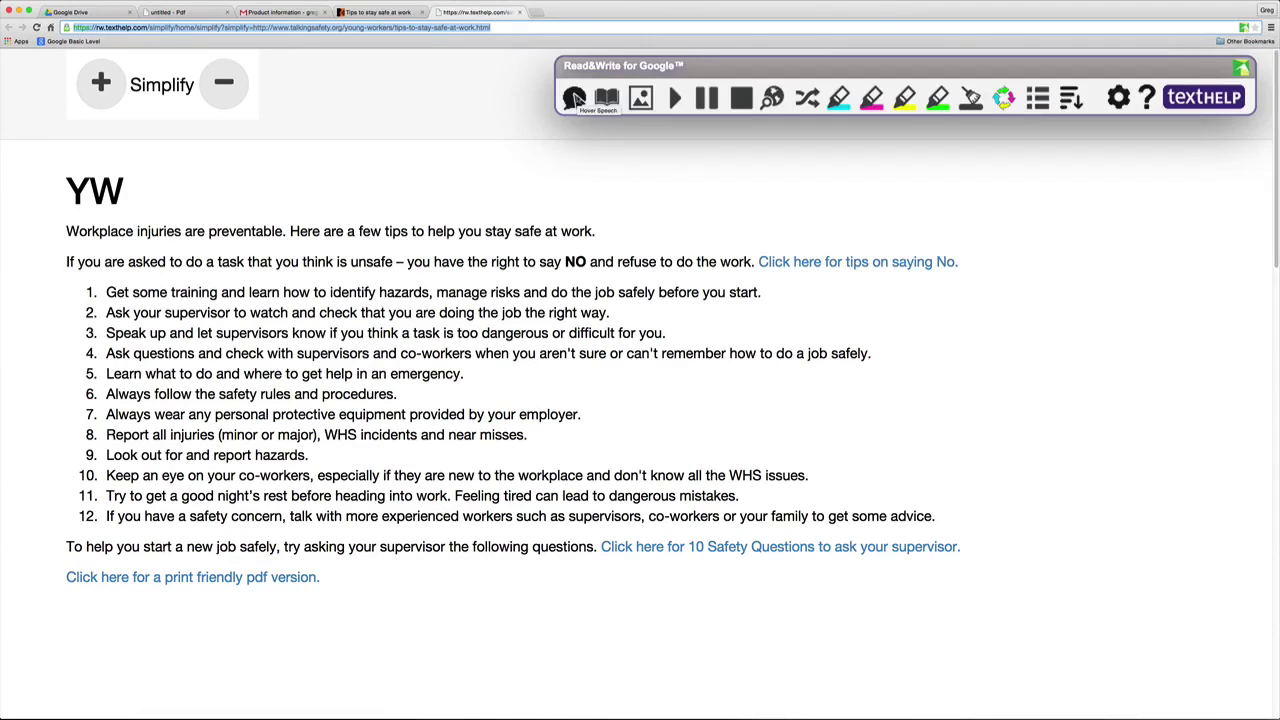
pyautogui.click(575, 97)
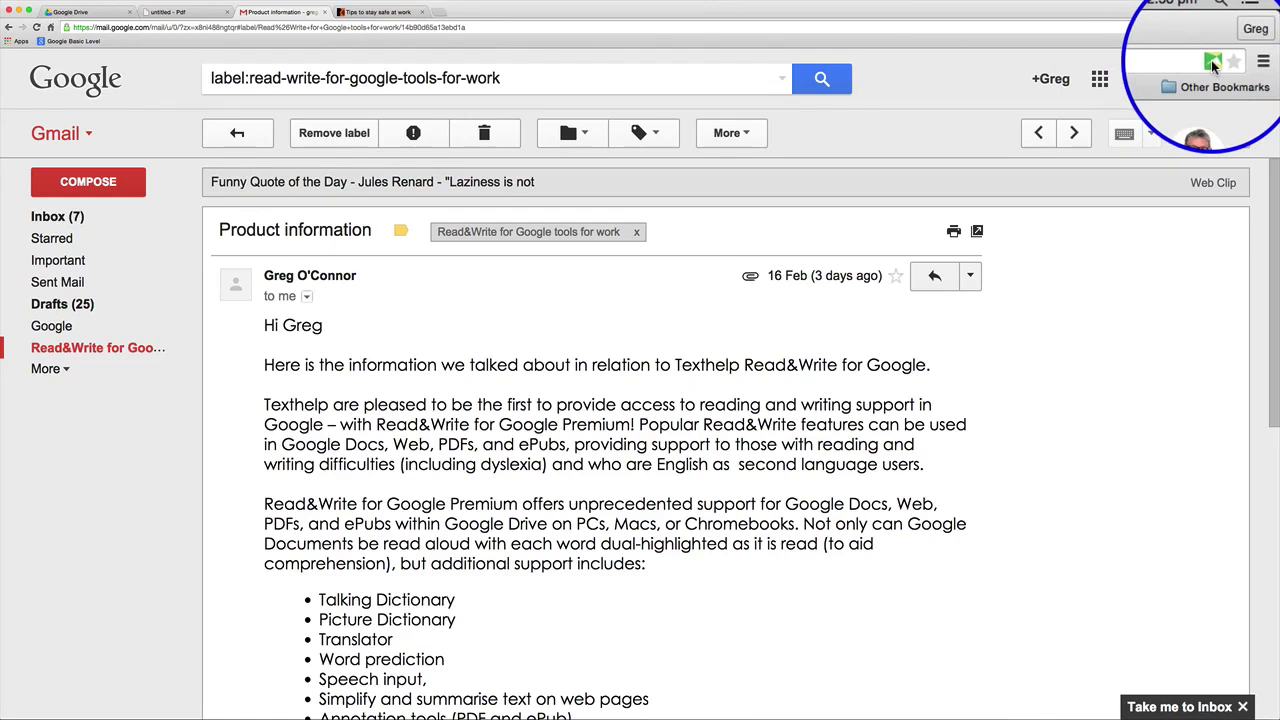
# Show the Read&Write toolbar on the Product information email and review the voice and translation language choices in its speech settings.
pyautogui.click(1243, 28)
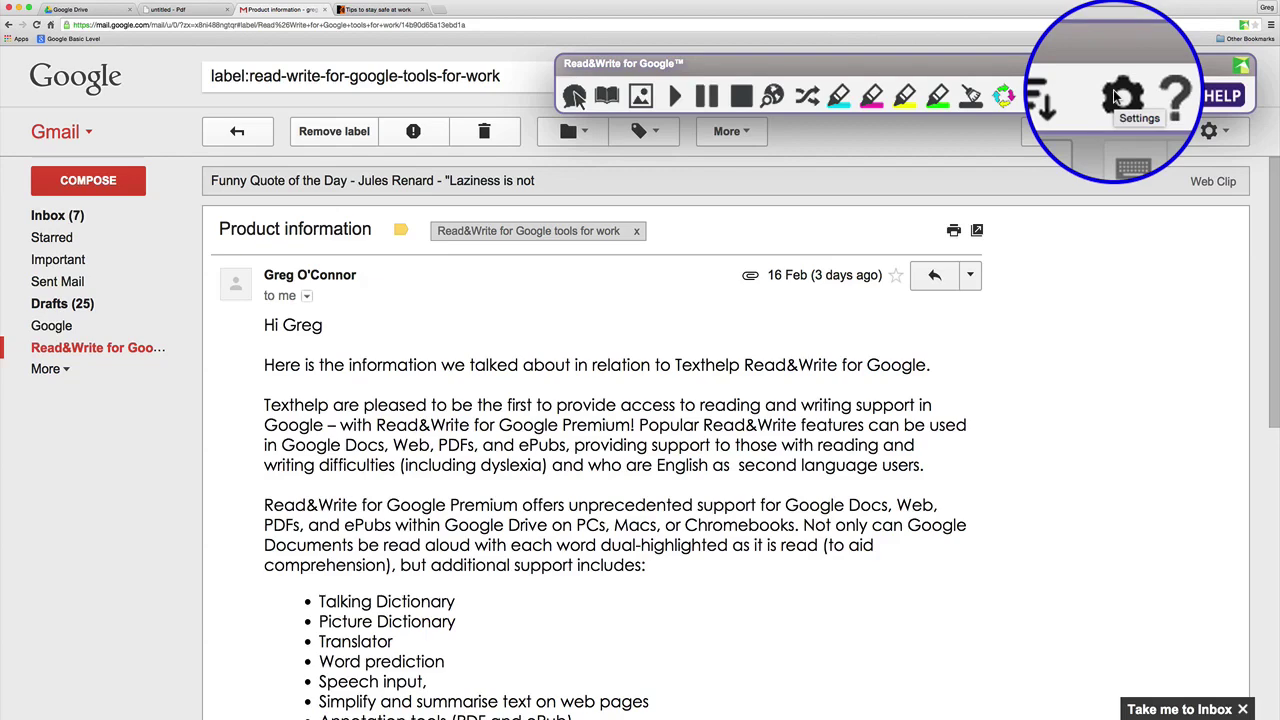
pyautogui.click(1118, 96)
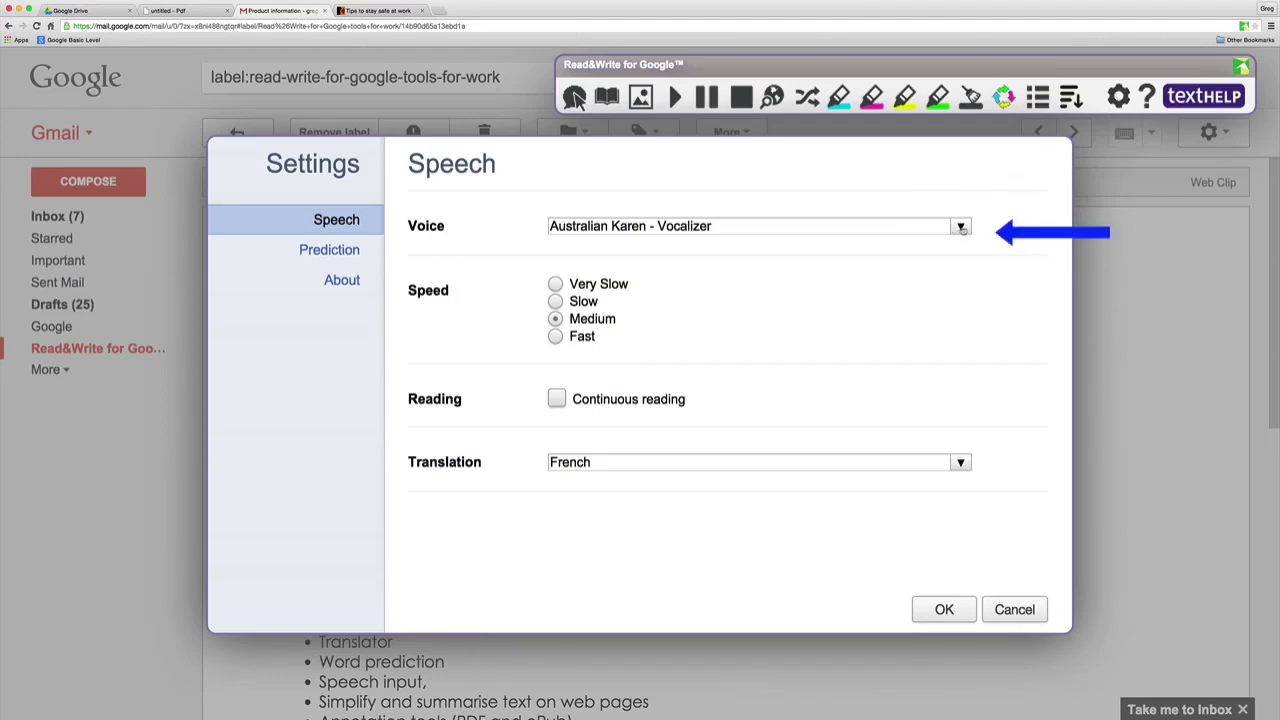
pyautogui.click(961, 228)
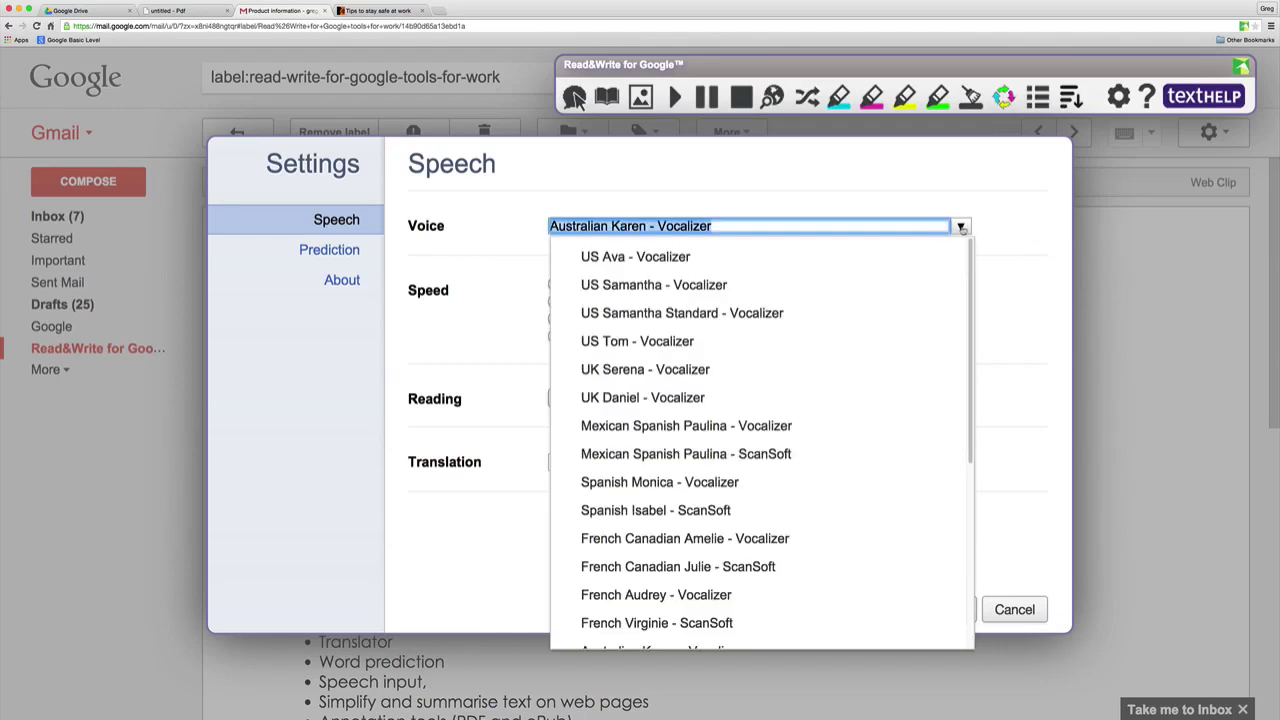
pyautogui.click(961, 228)
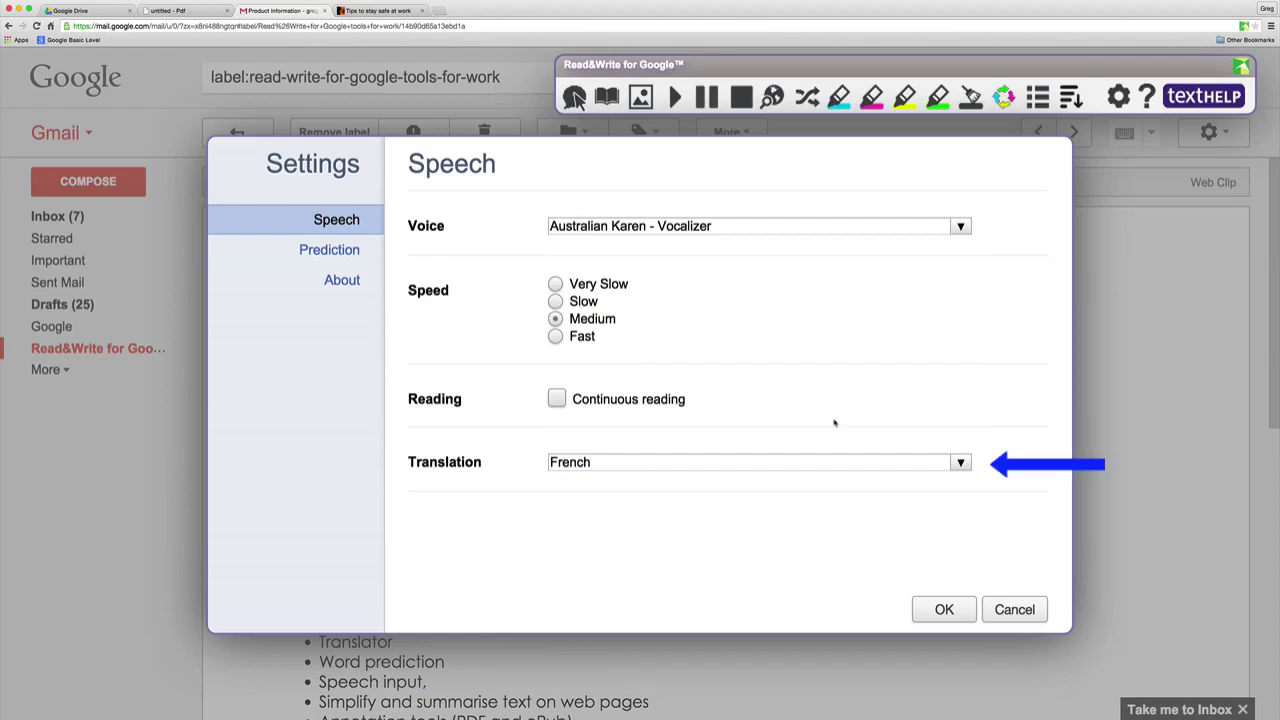
pyautogui.click(962, 464)
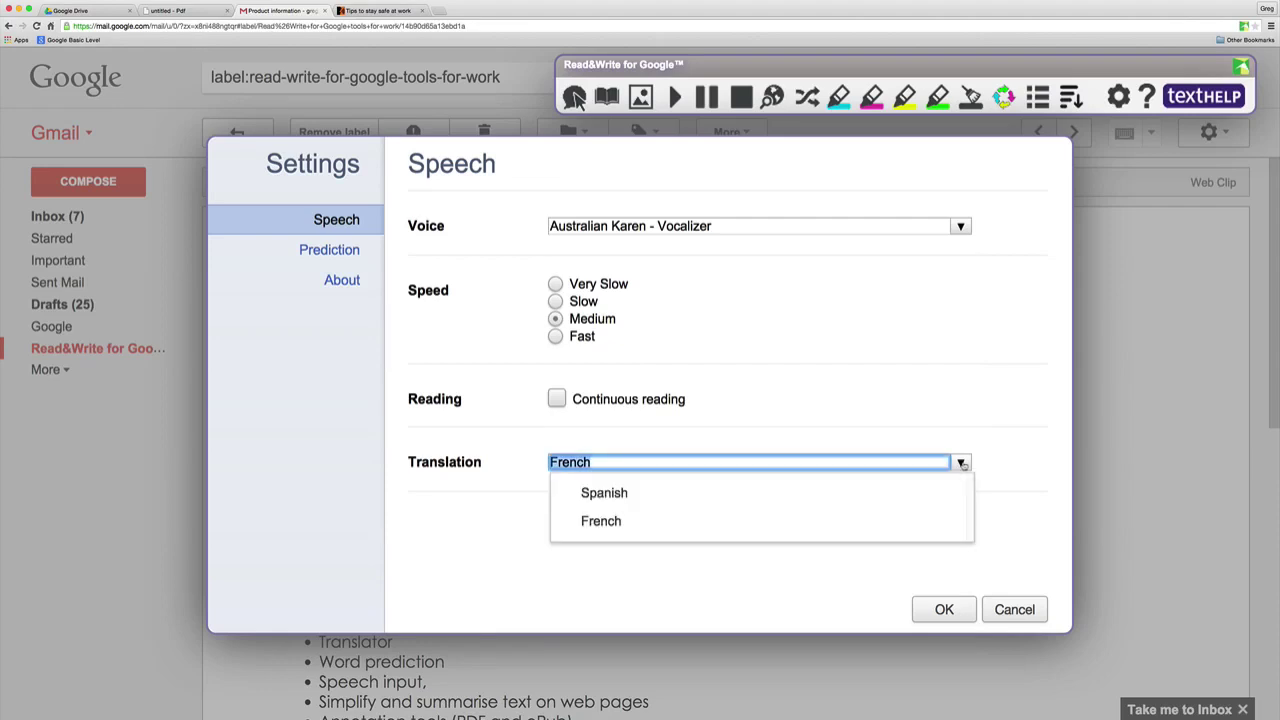
pyautogui.click(1007, 436)
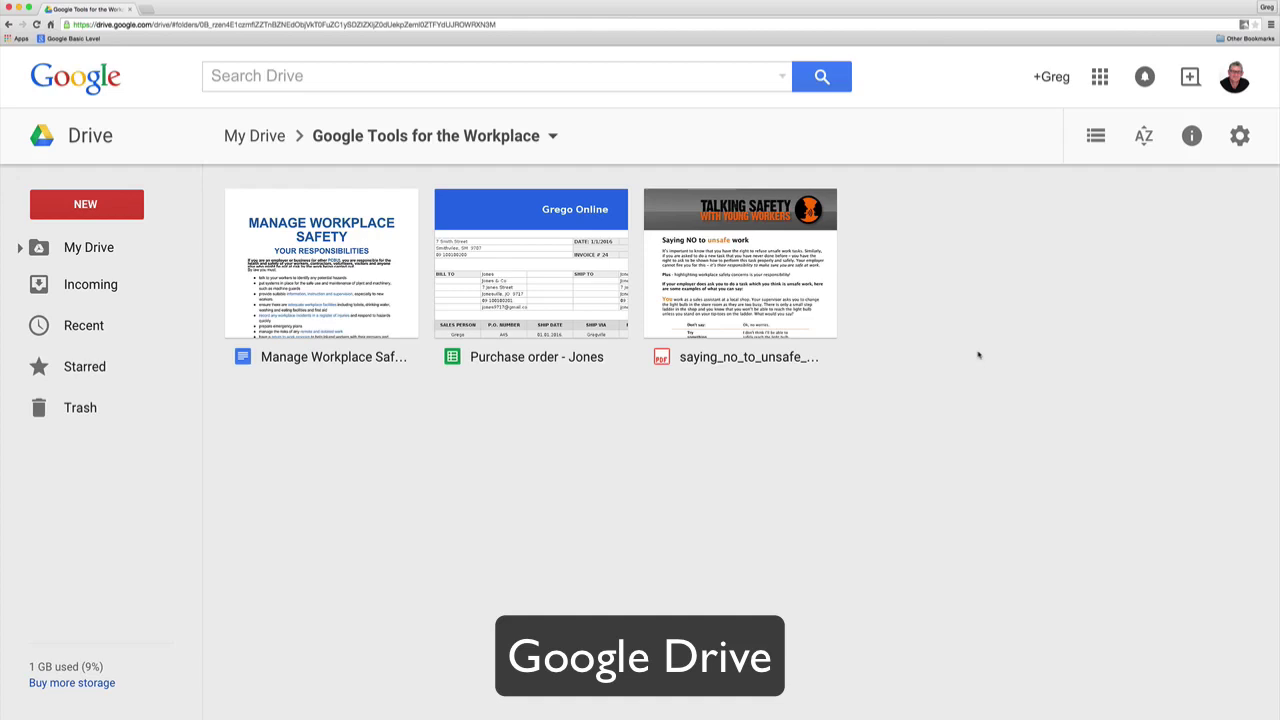
# Open the Manage Workplace Safety document from Google Drive and expand its Read&Write toolbar.
pyautogui.doubleClick(314, 320)
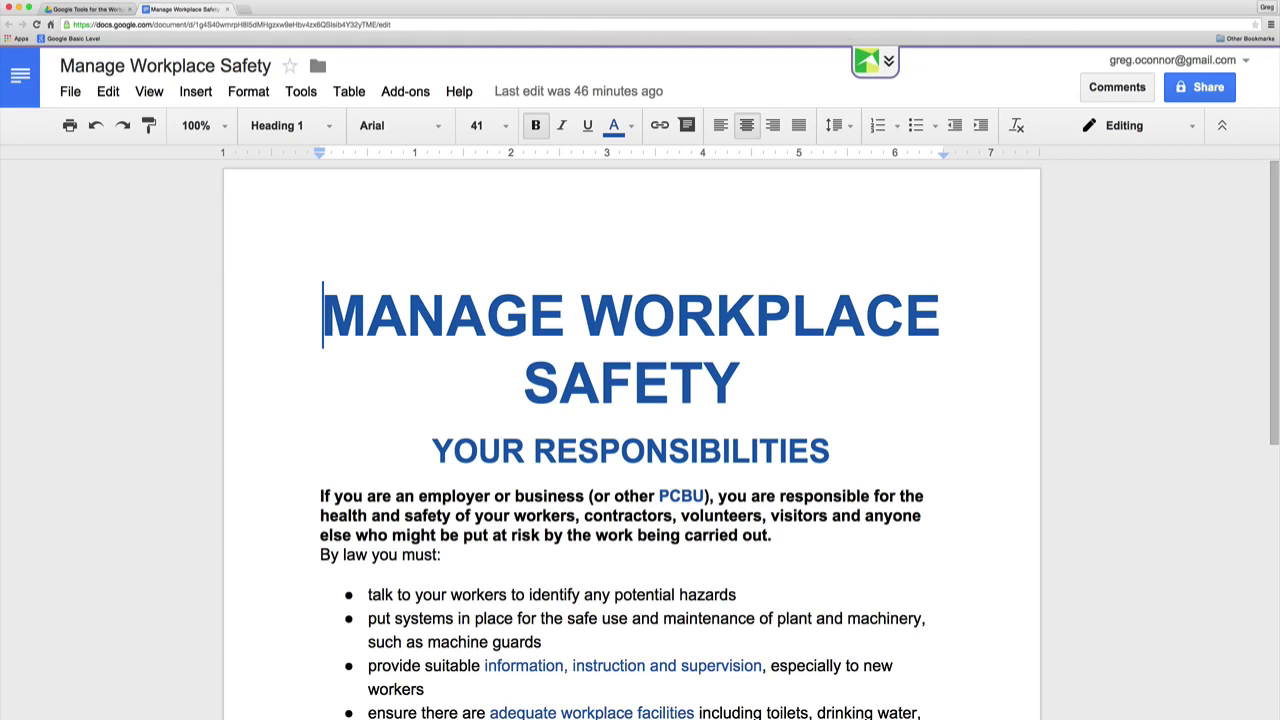
pyautogui.click(889, 68)
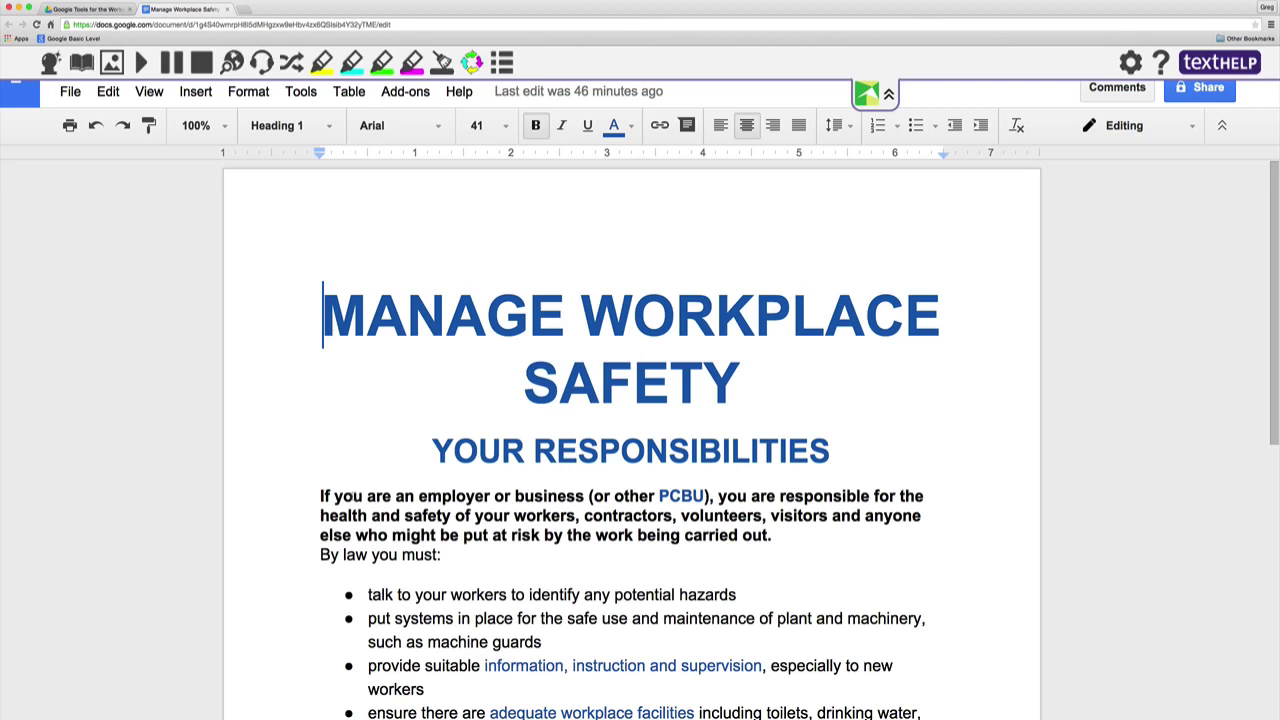
# Have the bold paragraph beginning "If you are an employer or business" read aloud, and stop the speech.
pyautogui.click(353, 496)
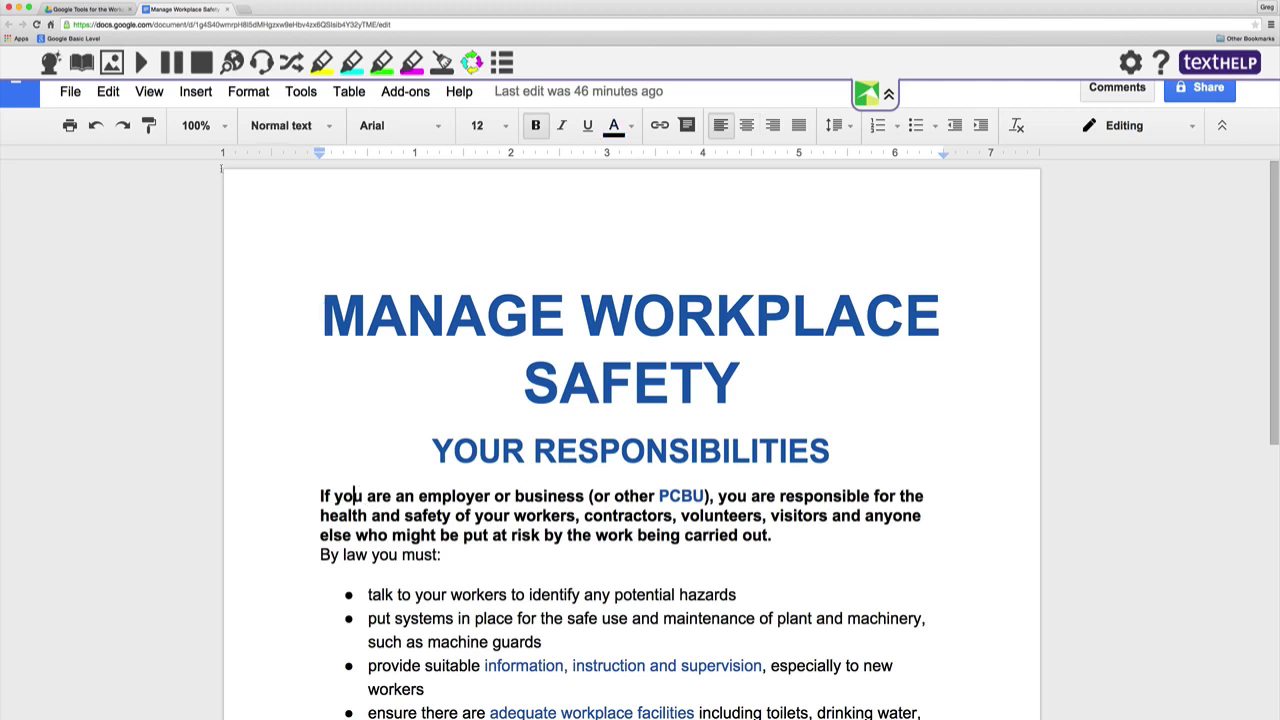
pyautogui.click(141, 63)
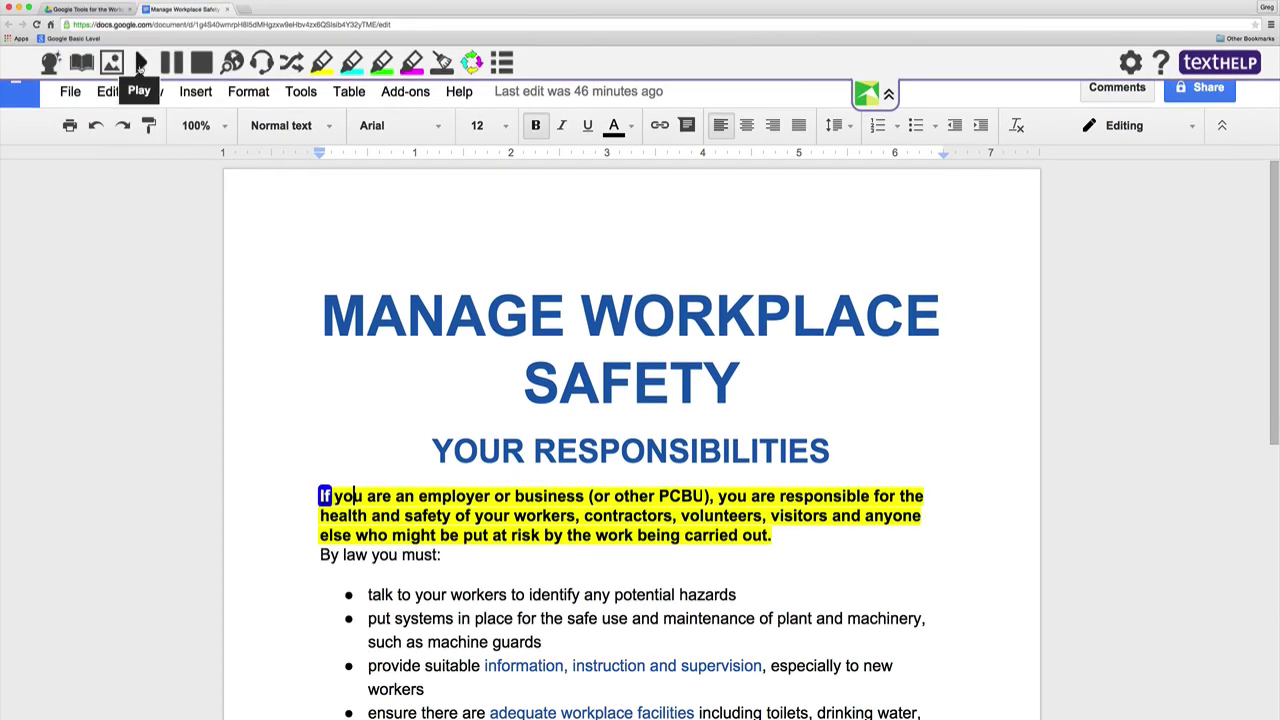
pyautogui.click(200, 66)
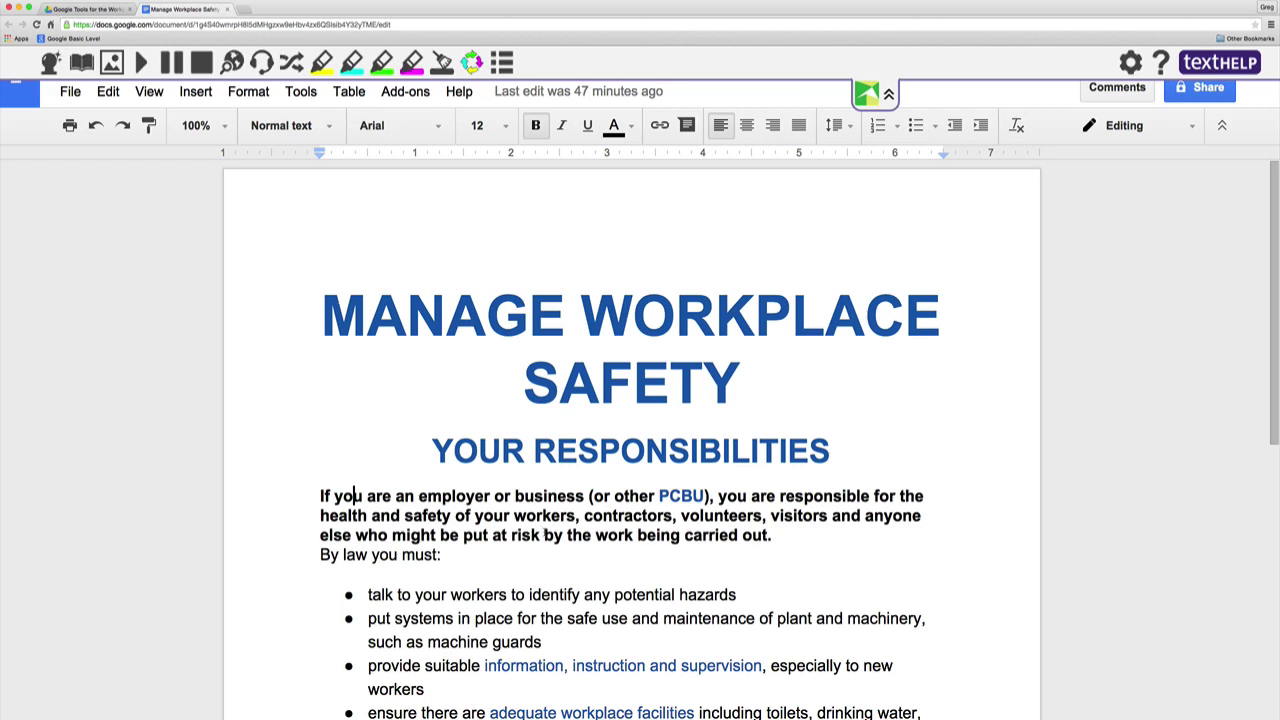
# Look up the word "hazards" from the first bullet in the Dictionary and the Picture Dictionary.
pyautogui.scroll(-2, 640, 440)
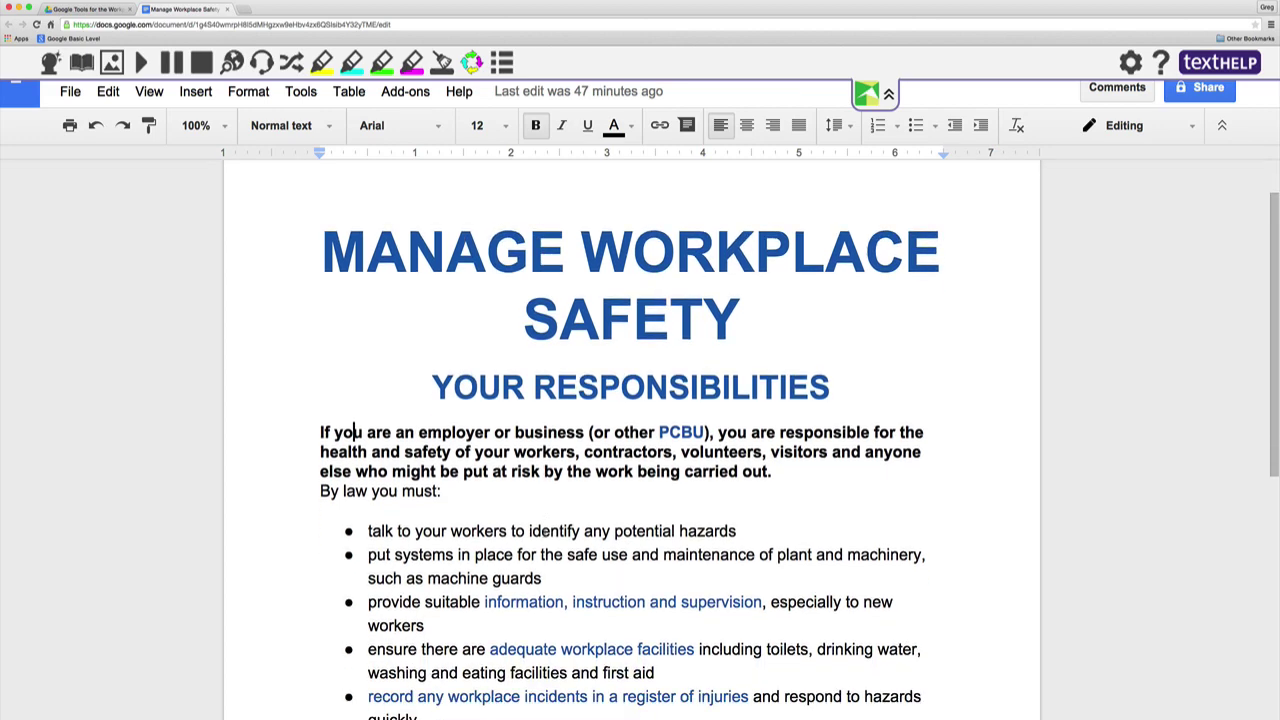
pyautogui.scroll(1, 641, 549)
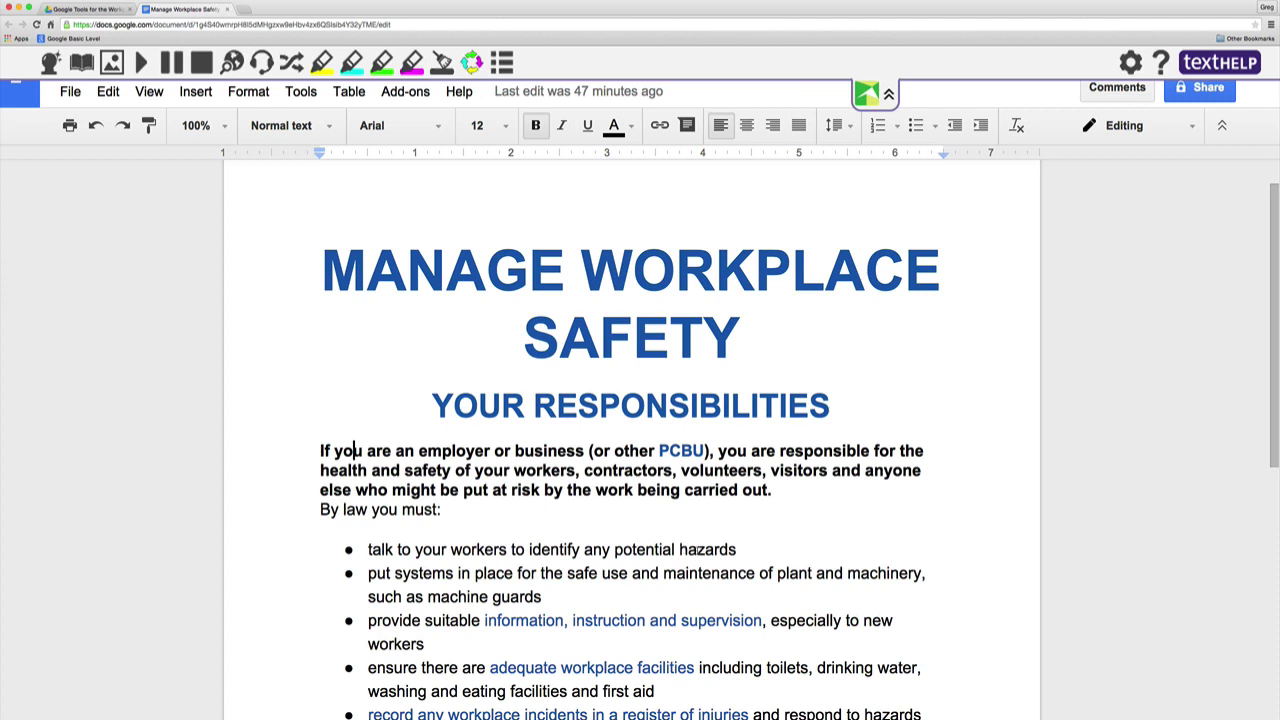
pyautogui.click(698, 549)
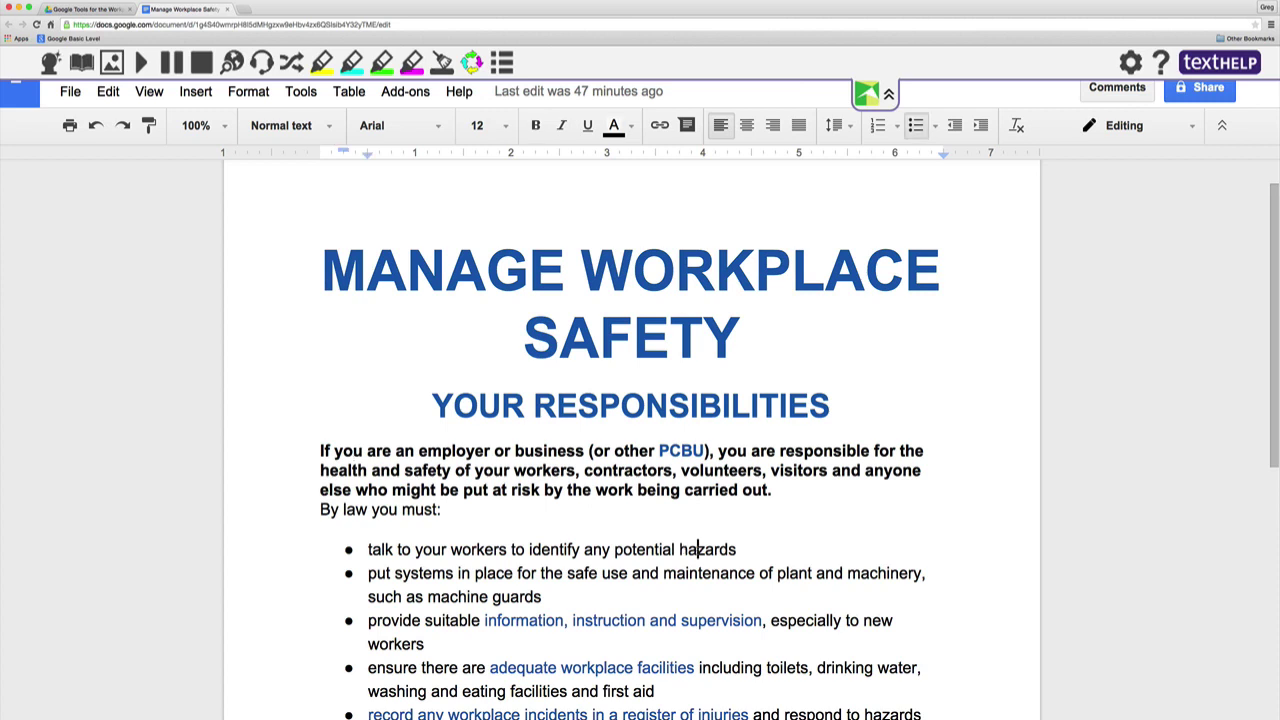
pyautogui.click(81, 63)
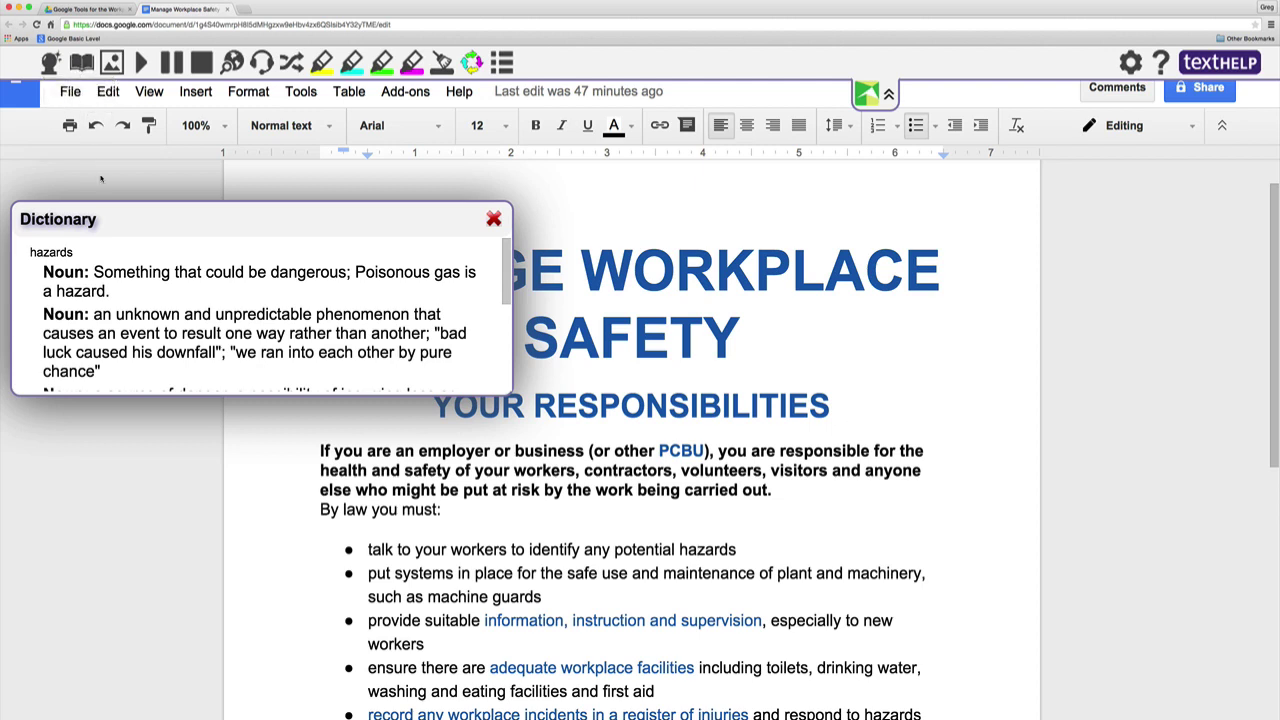
pyautogui.click(128, 270)
pyautogui.click(110, 66)
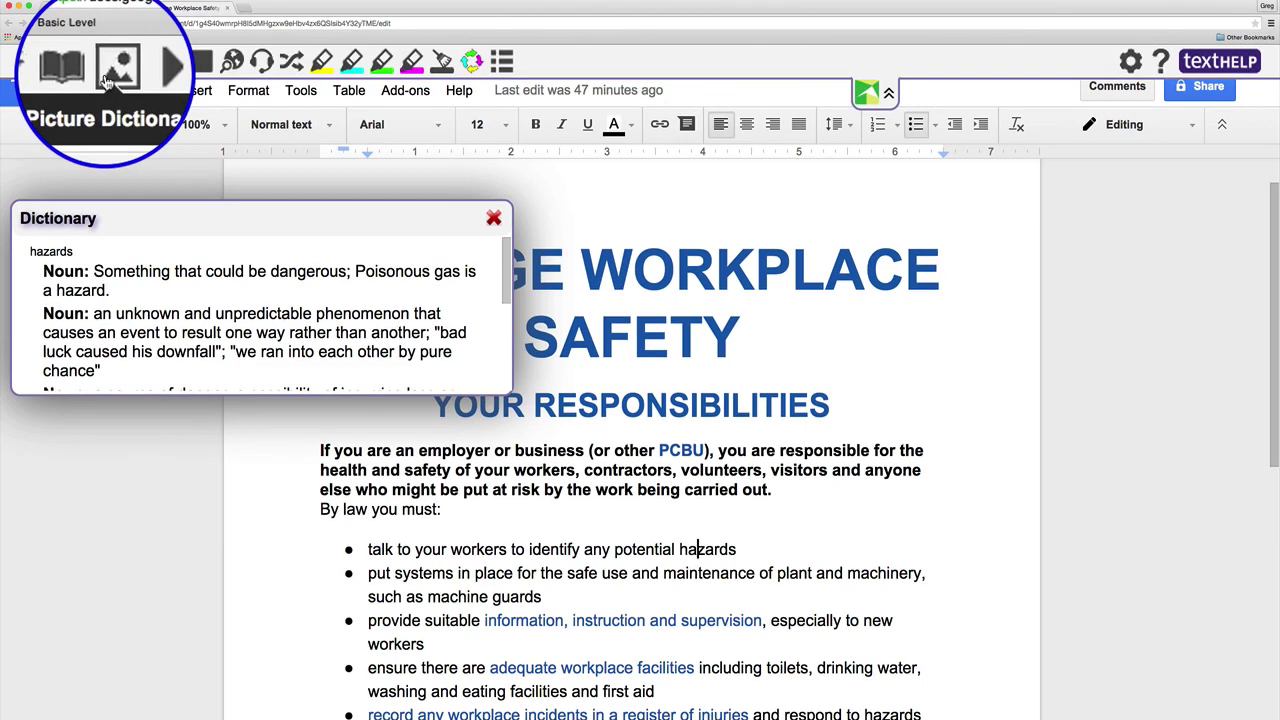
# Close the Dictionary and Picture Dictionary results for "hazards".
pyautogui.moveTo(637, 213); pyautogui.dragTo(1034, 211)
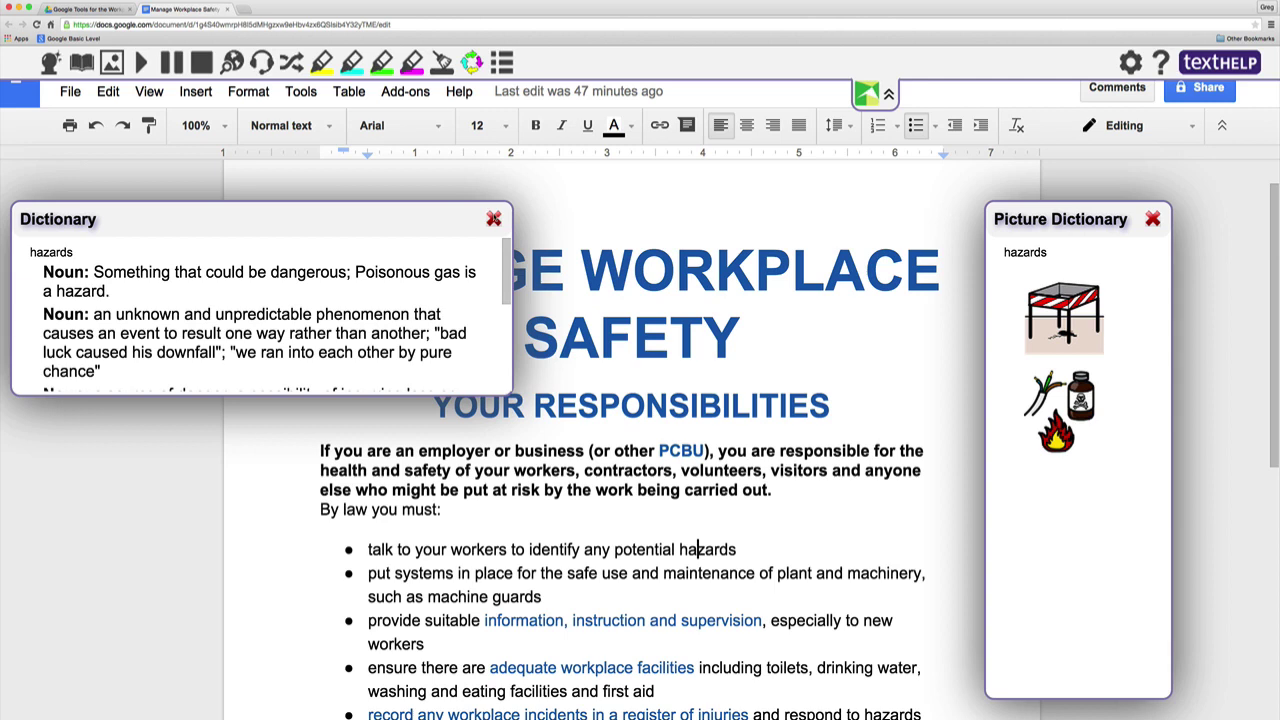
pyautogui.click(494, 218)
pyautogui.click(1152, 218)
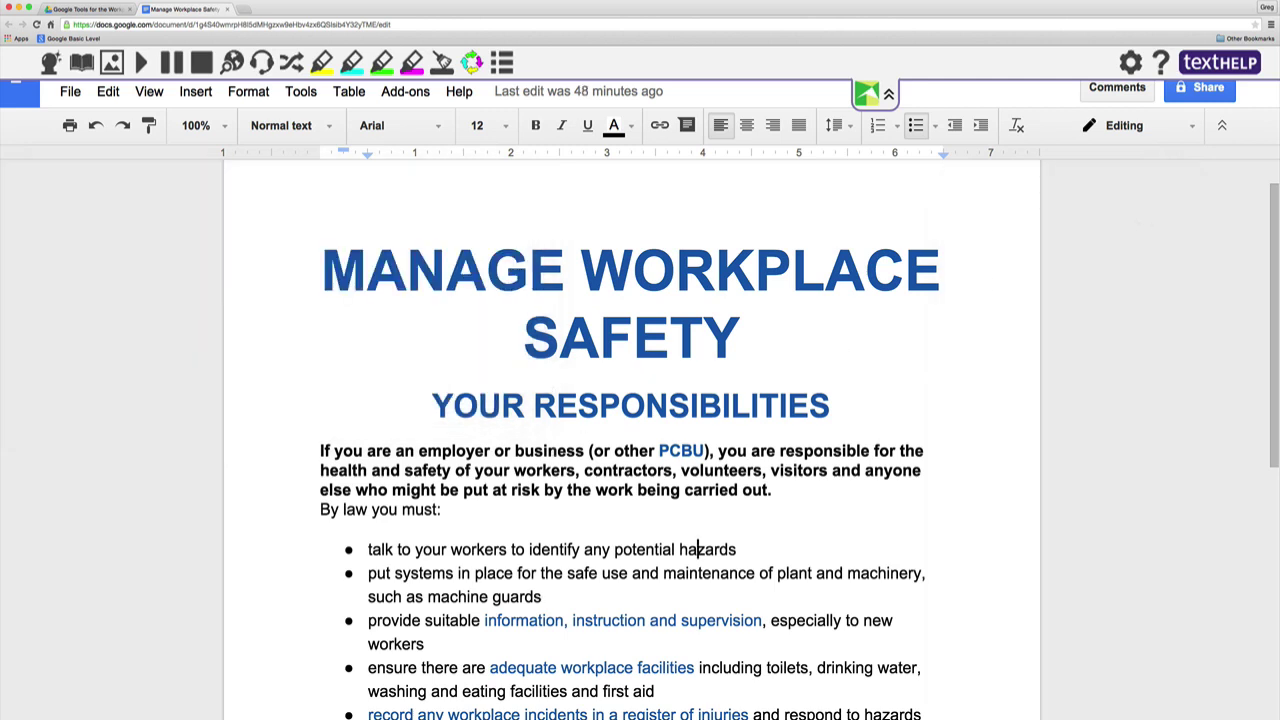
# Highlight the bullet "talk to your workers to identify any potential hazards" in yellow and the "provide suitable information" bullet in blue.
pyautogui.scroll(-1, 555, 457)
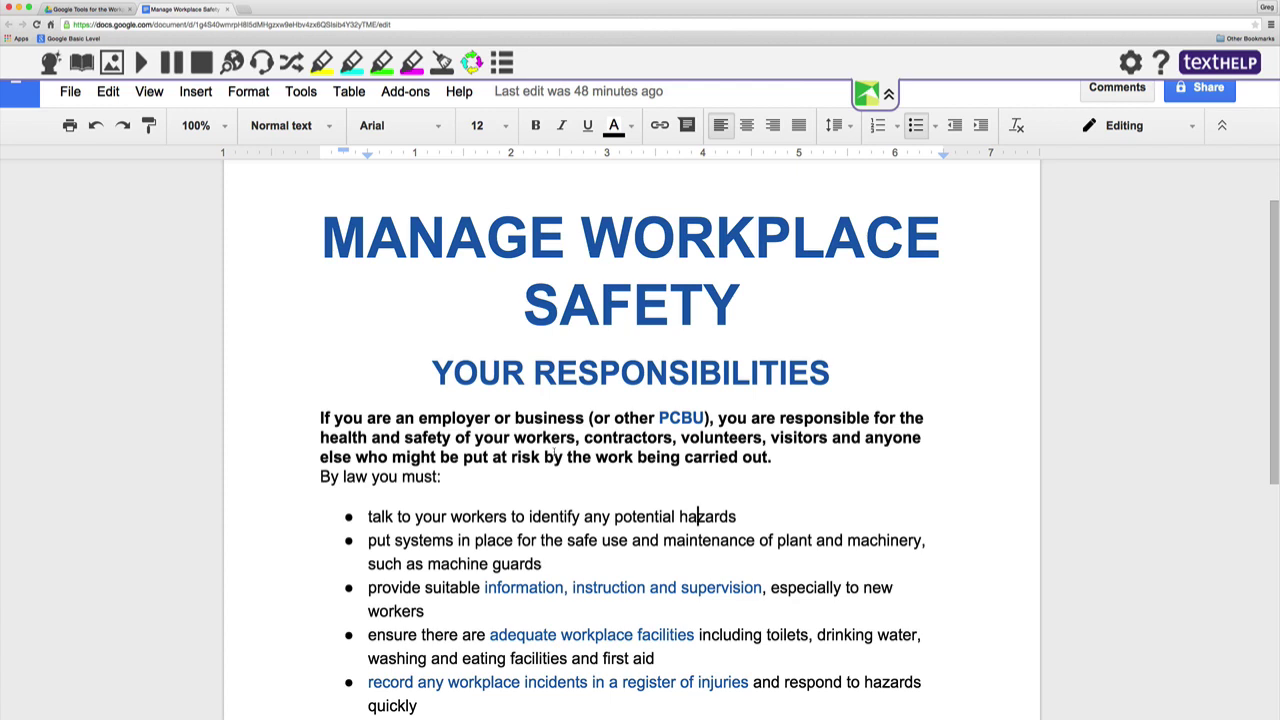
pyautogui.moveTo(368, 516); pyautogui.dragTo(736, 516)
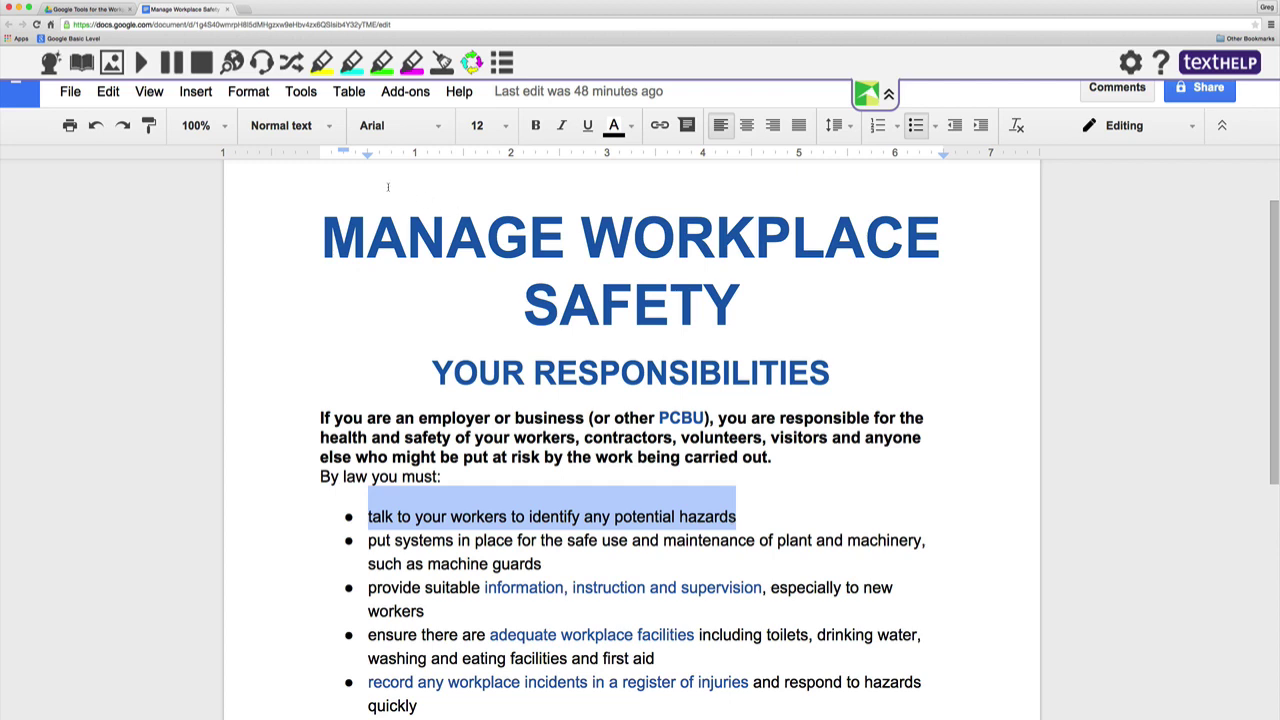
pyautogui.click(321, 63)
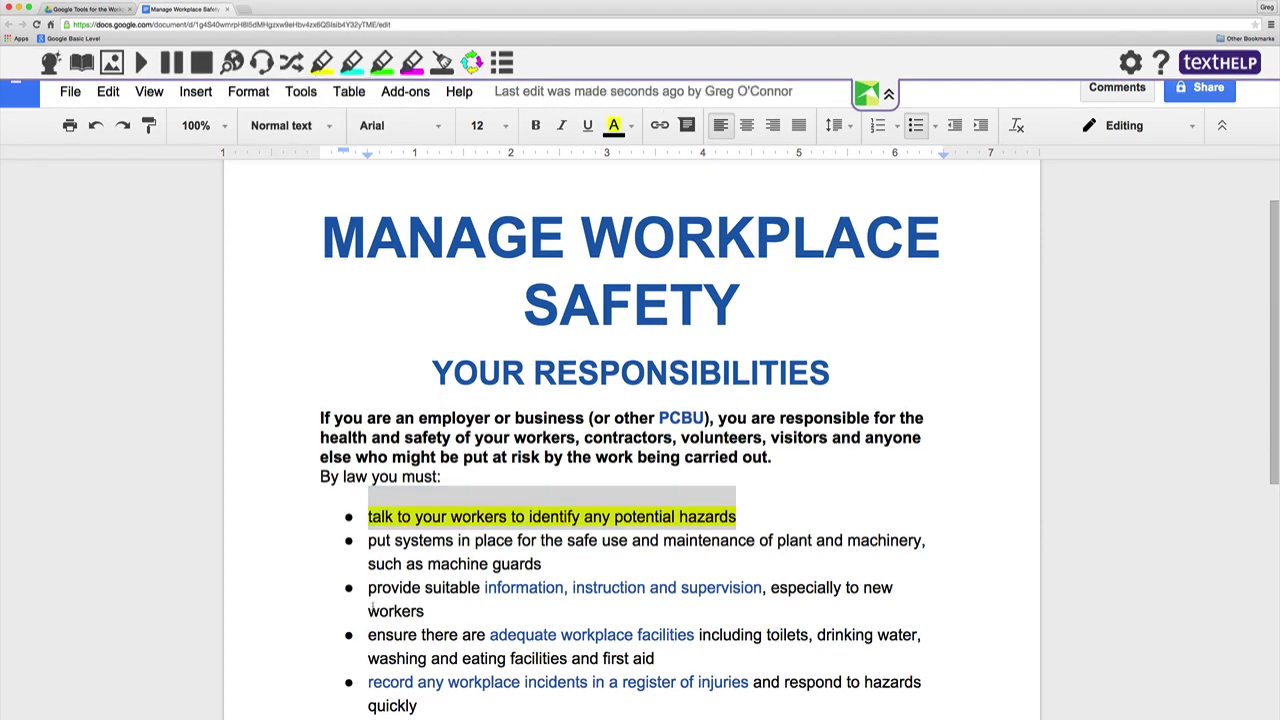
pyautogui.moveTo(368, 590); pyautogui.dragTo(428, 607)
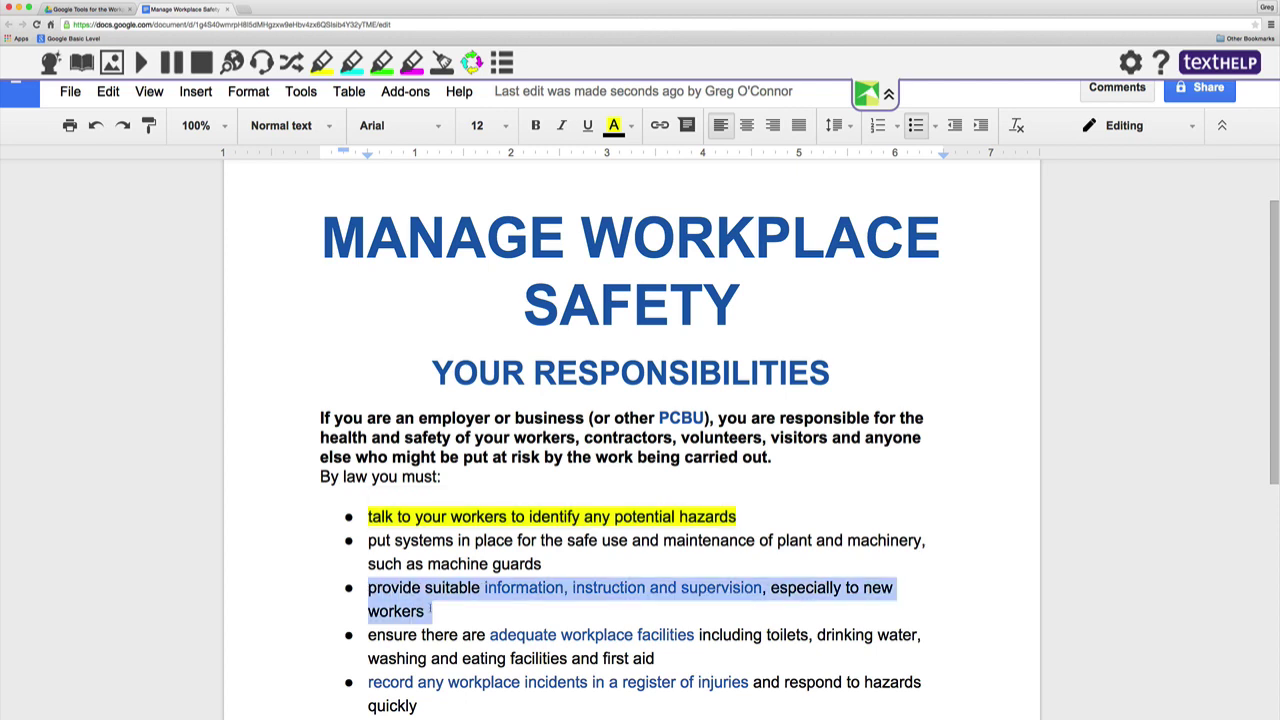
pyautogui.click(352, 64)
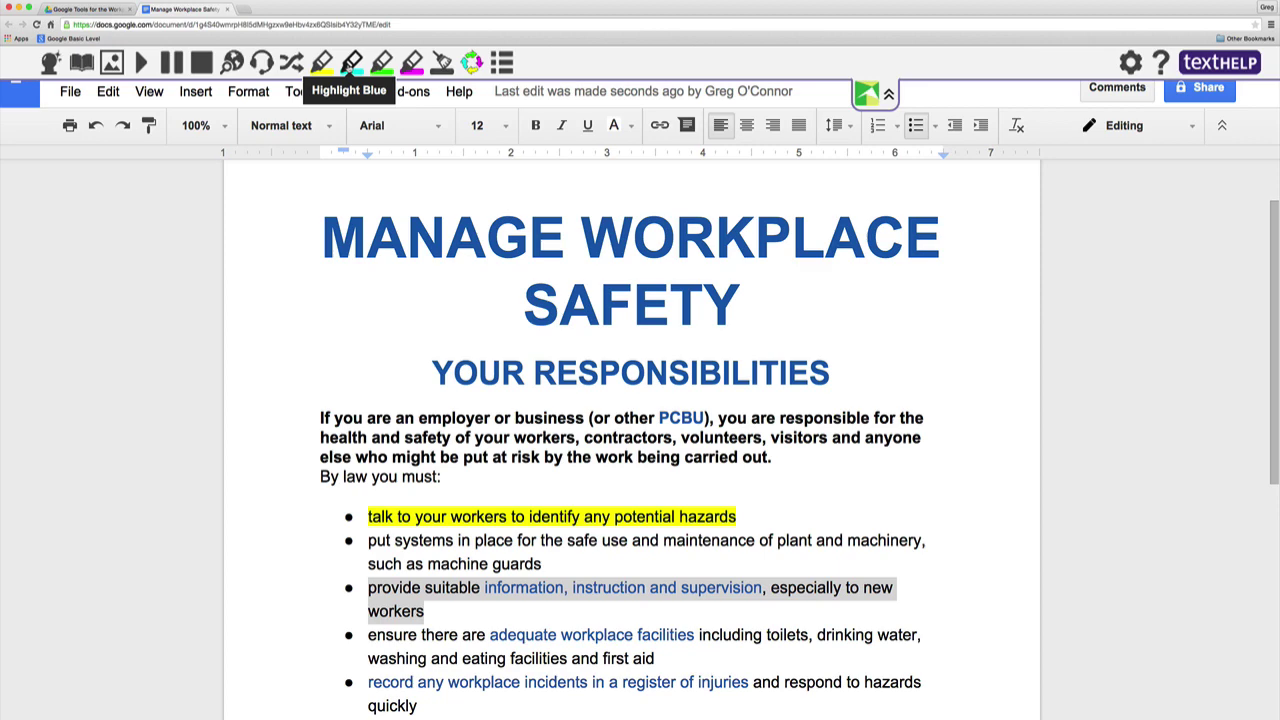
pyautogui.click(303, 237)
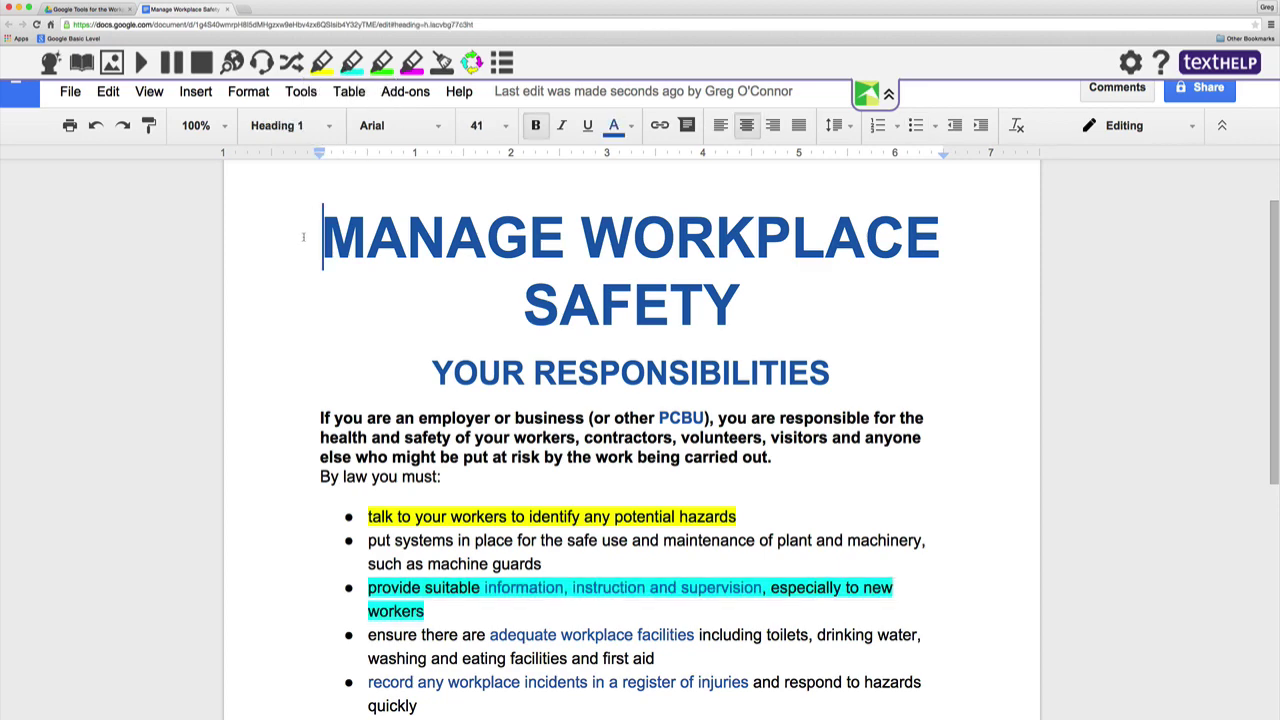
# Collect the highlights of all four colors, sorted by color, into a new document.
pyautogui.scroll(-3, 289, 281)
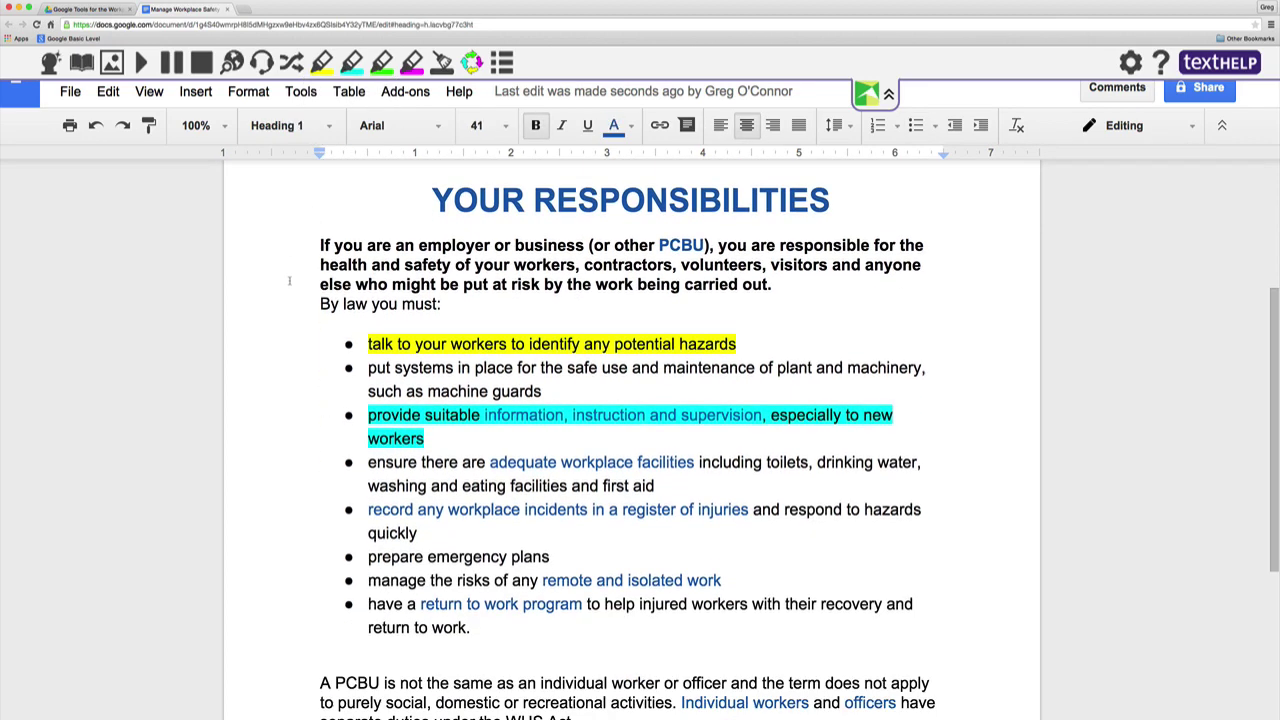
pyautogui.scroll(5, 289, 281)
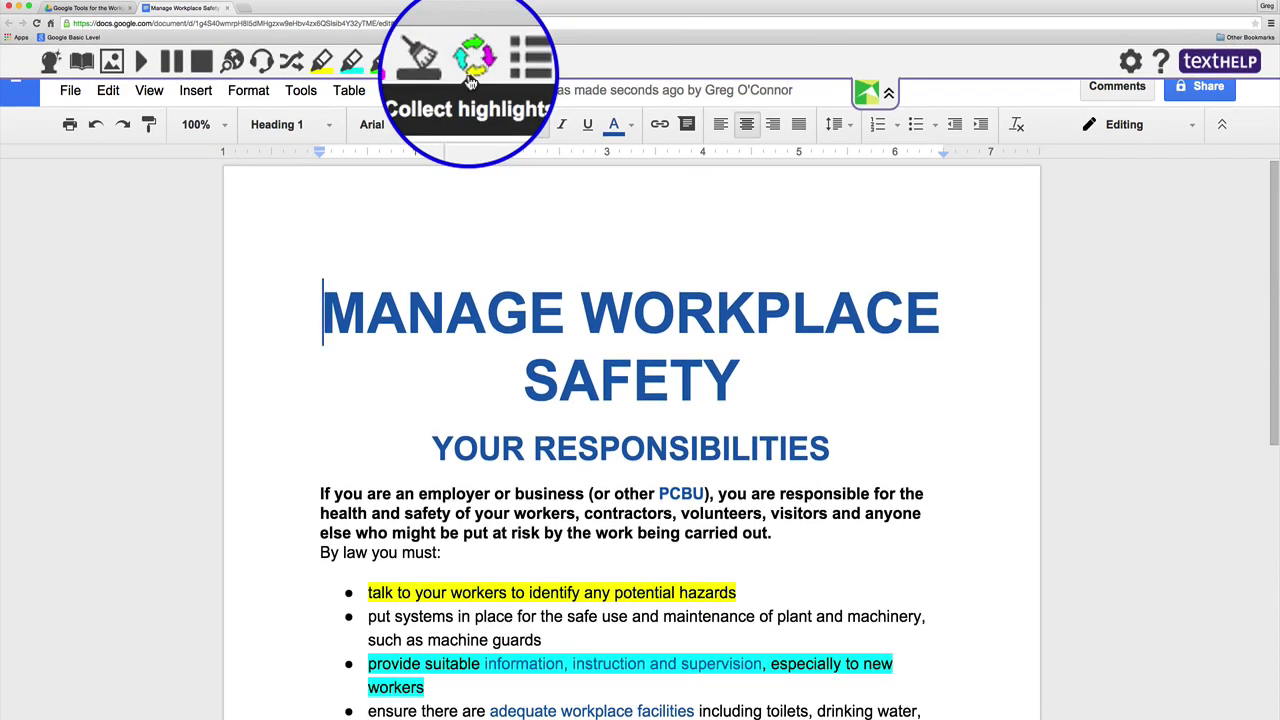
pyautogui.click(469, 70)
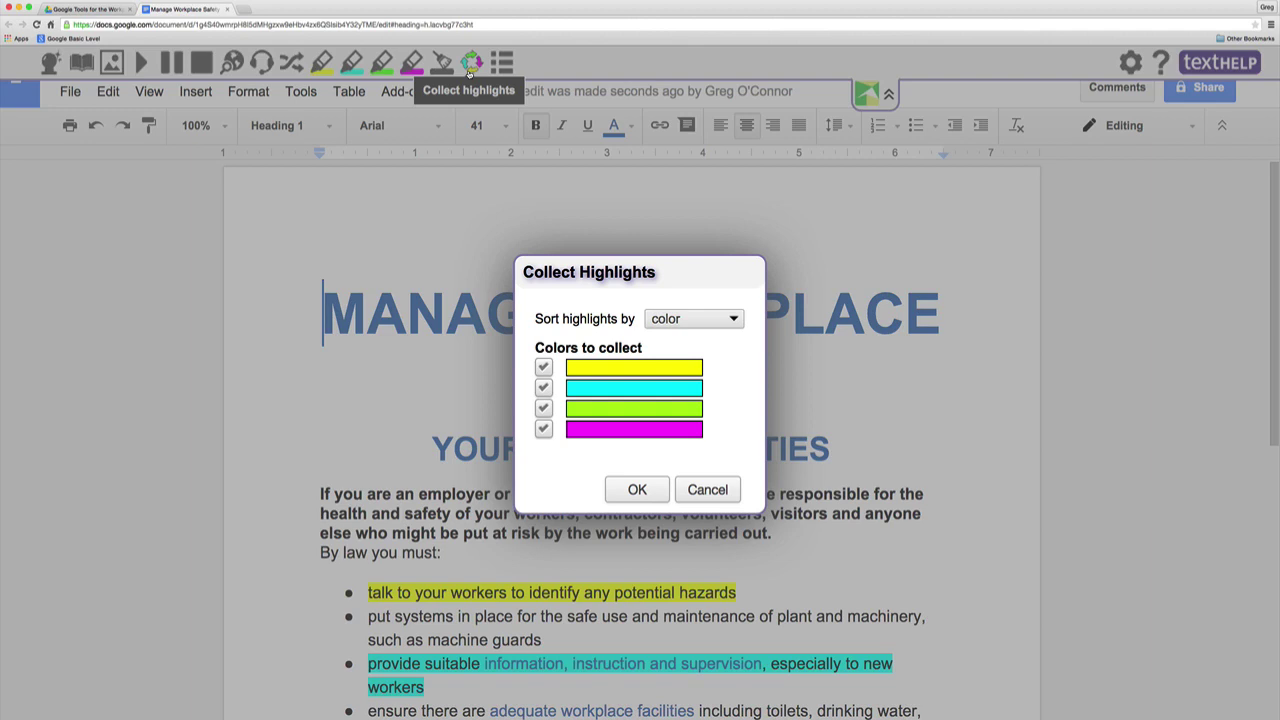
pyautogui.click(630, 491)
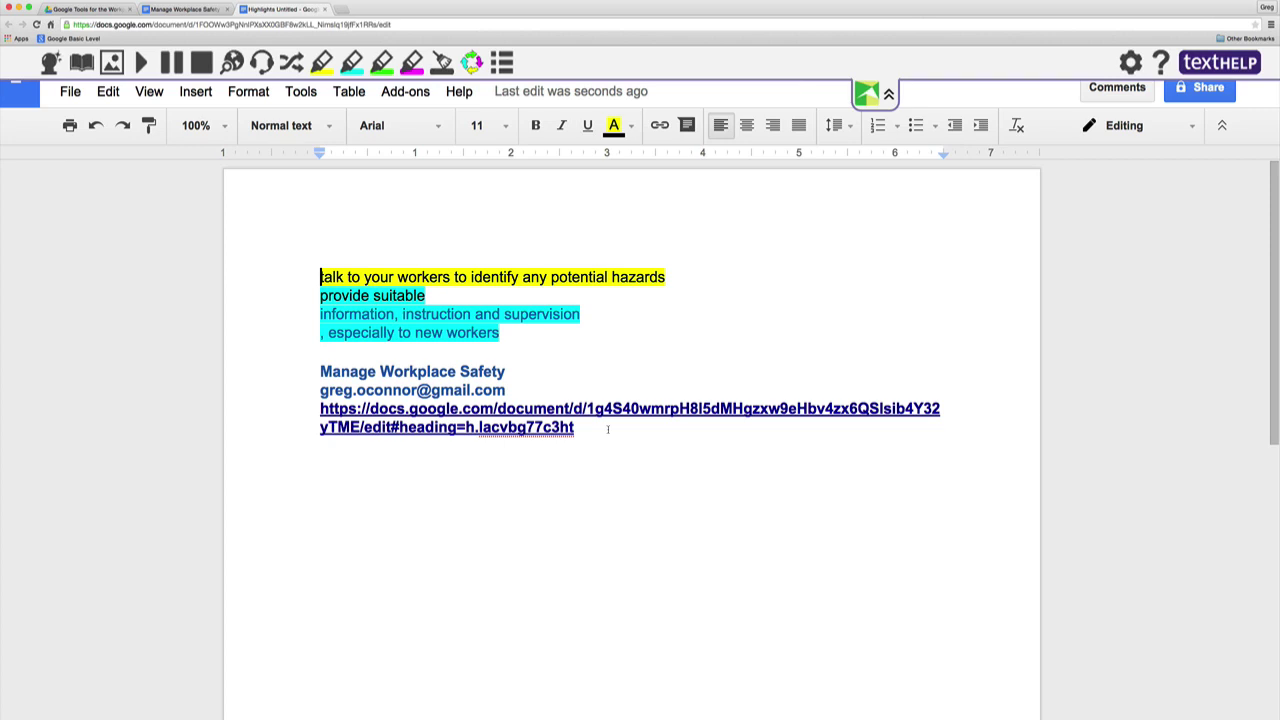
# Reopen the Manage Workplace Safety document through the source link in the highlights document and clear the highlights from its first three bullets.
pyautogui.click(552, 427)
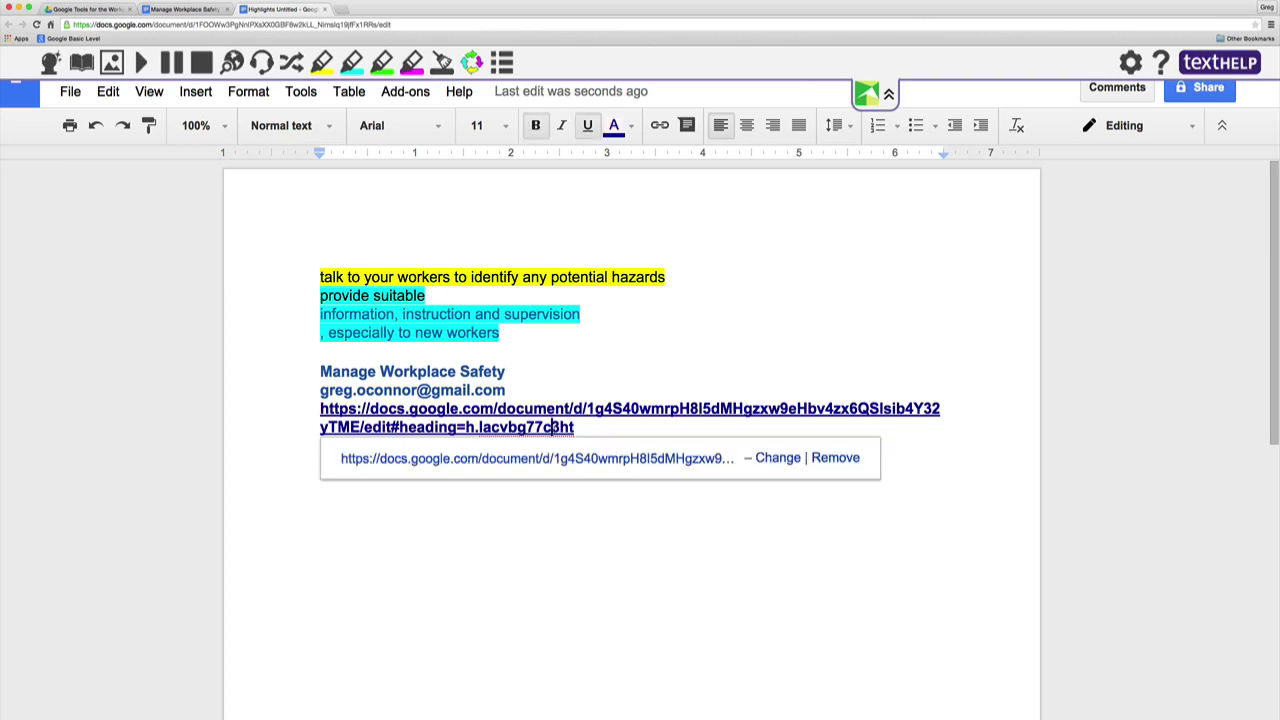
pyautogui.click(667, 458)
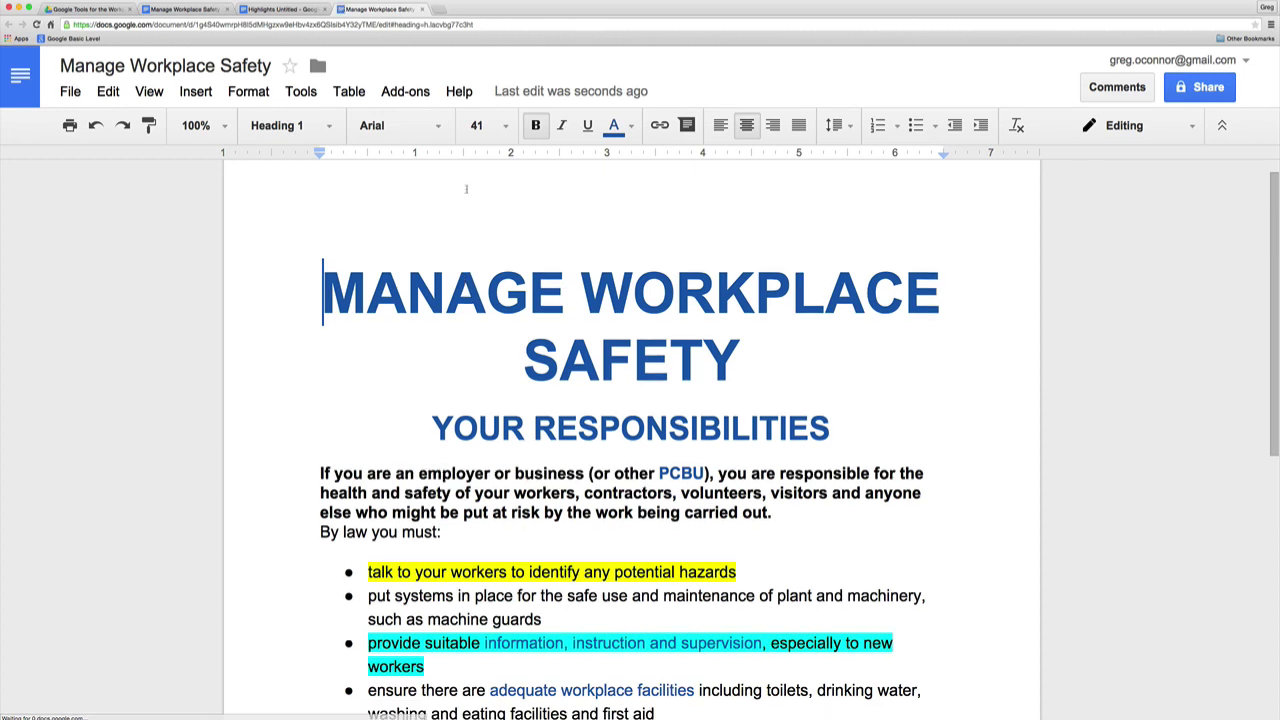
pyautogui.moveTo(368, 566); pyautogui.dragTo(462, 656)
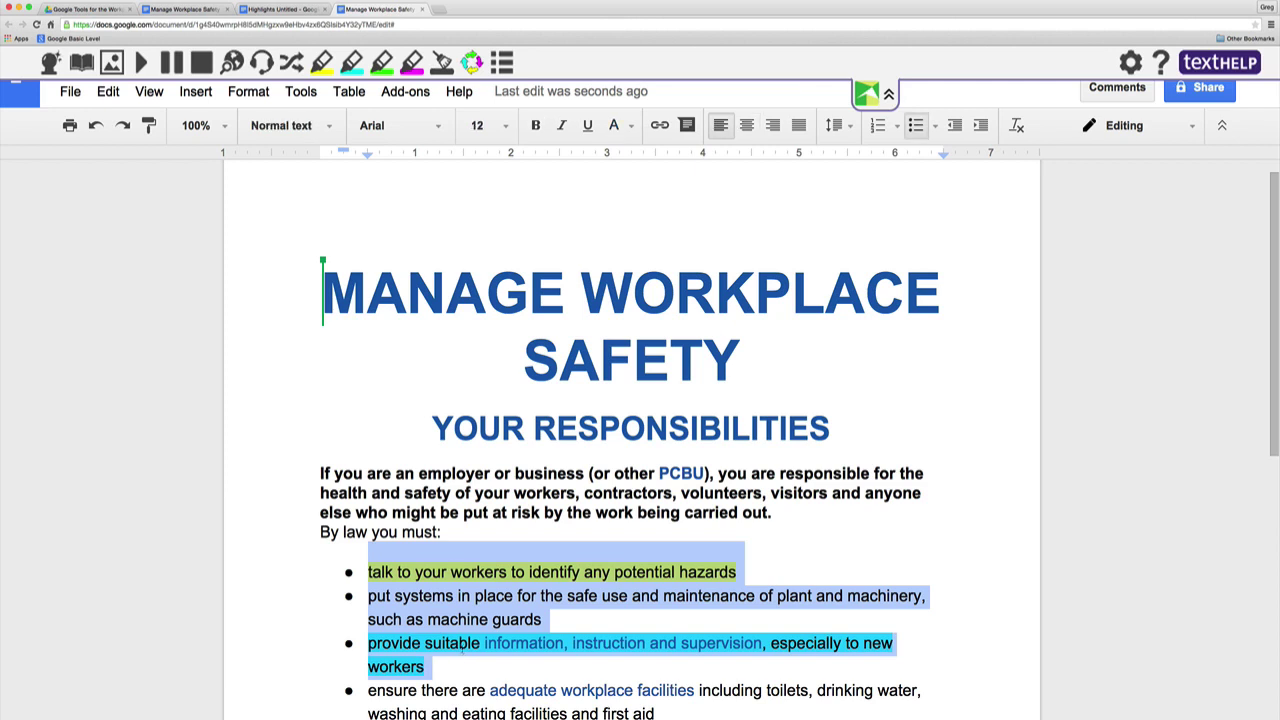
pyautogui.click(441, 64)
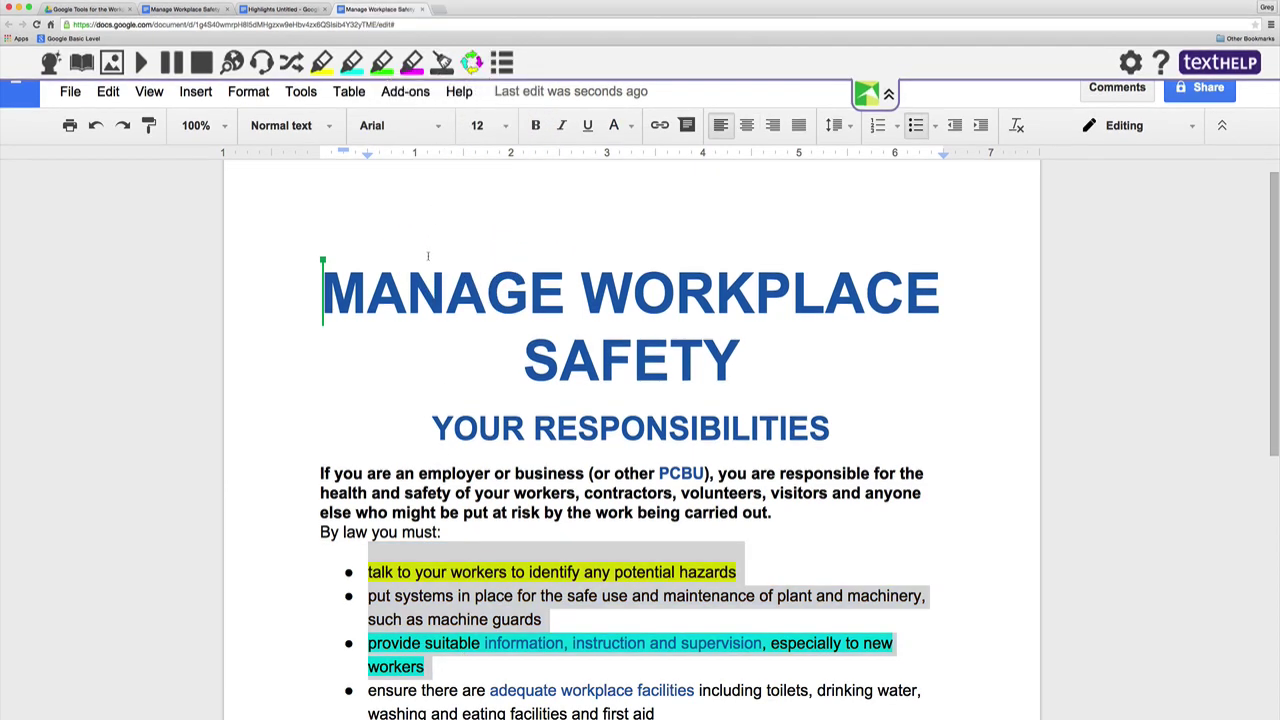
pyautogui.click(399, 220)
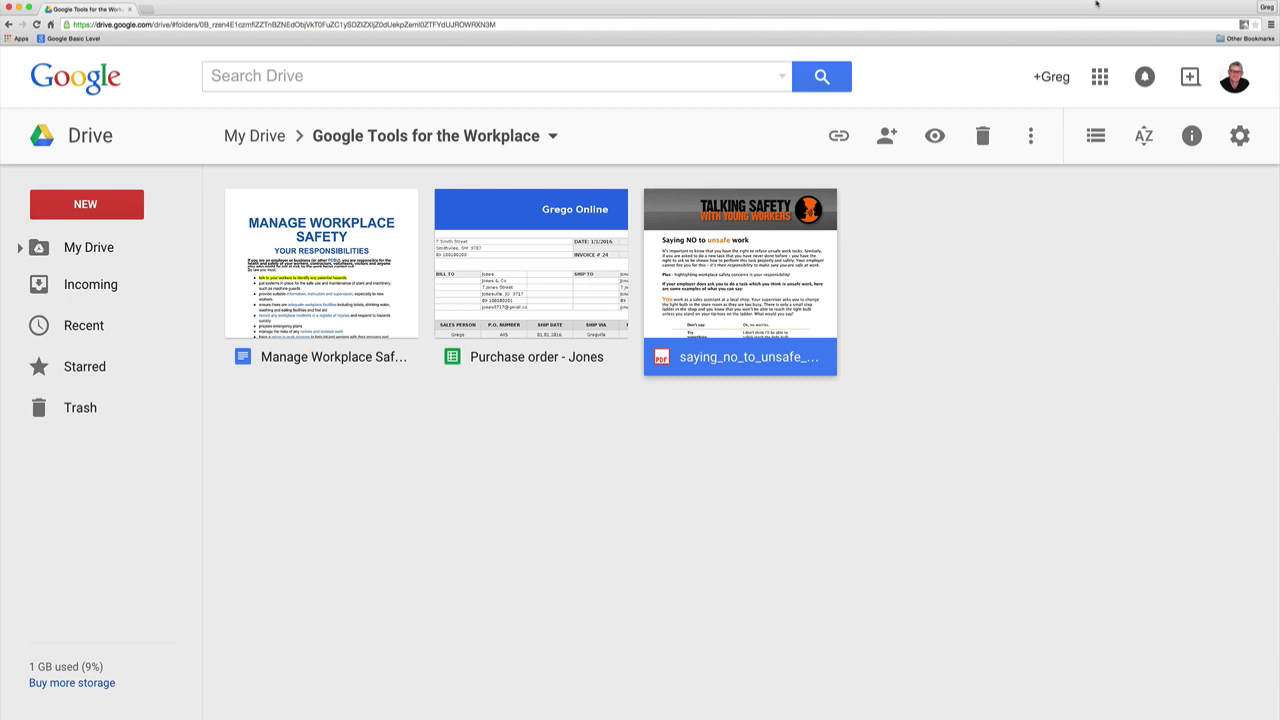
# Open the saying_no_to_unsafe PDF from the Google Tools for the Workplace folder in Drive.
pyautogui.doubleClick(757, 271)
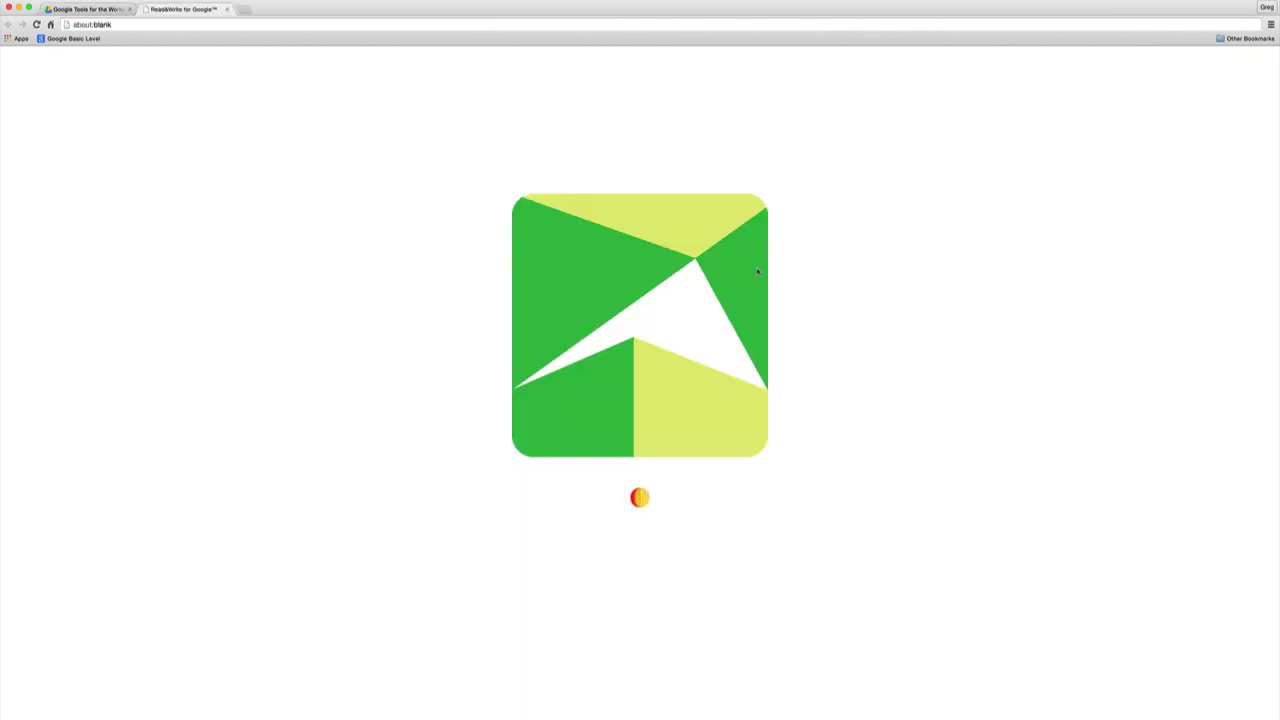
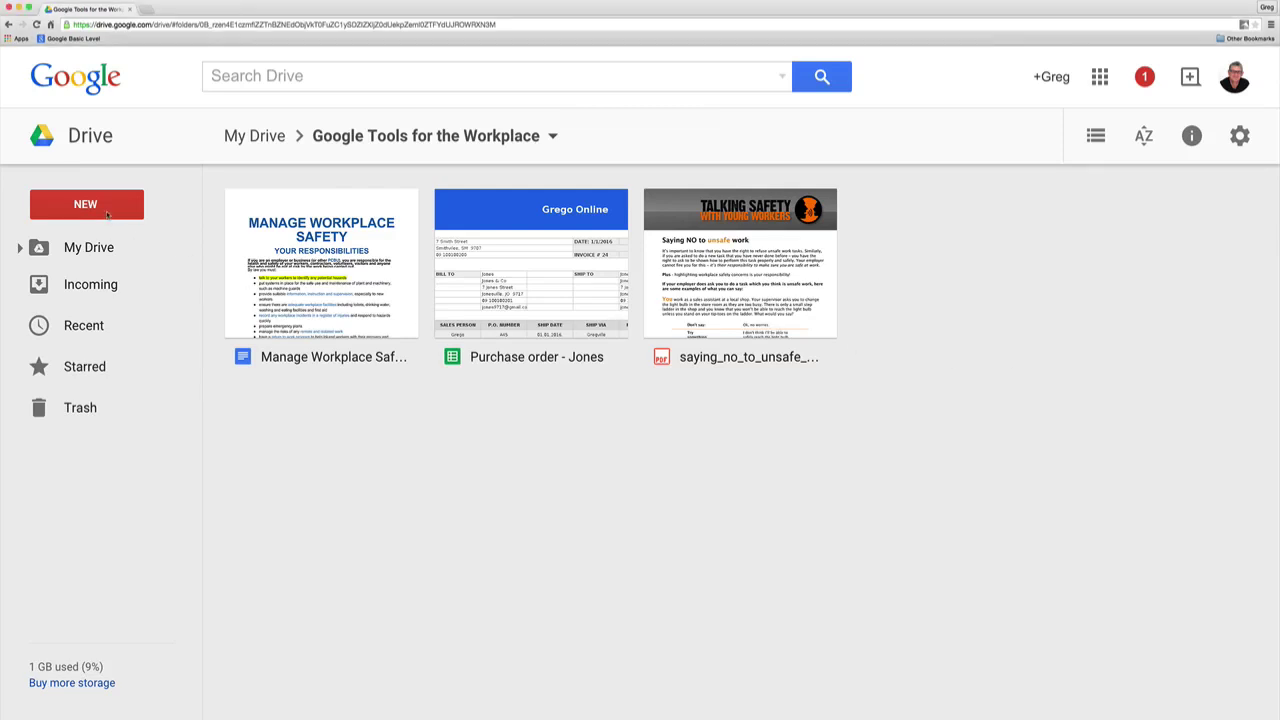
# Create a new blank Google Docs document in the Google Tools for the Workplace folder and turn on word prediction.
pyautogui.click(108, 213)
pyautogui.click(116, 381)
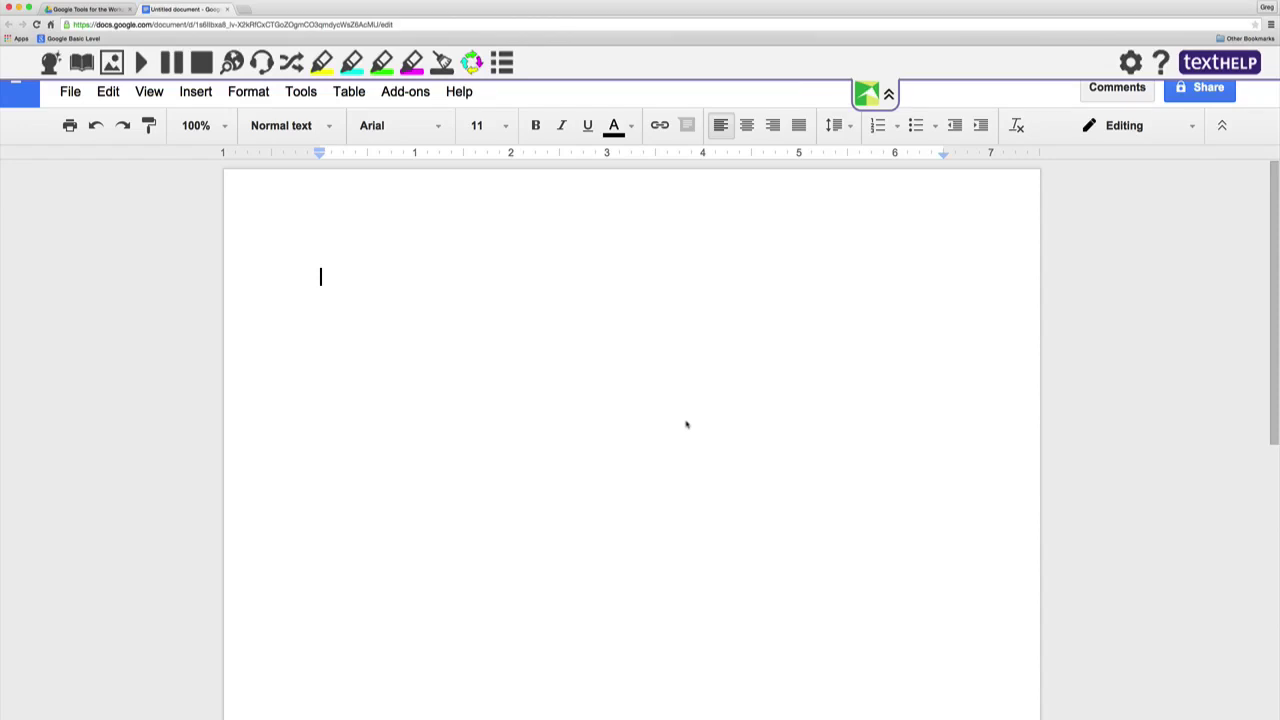
pyautogui.click(85, 80)
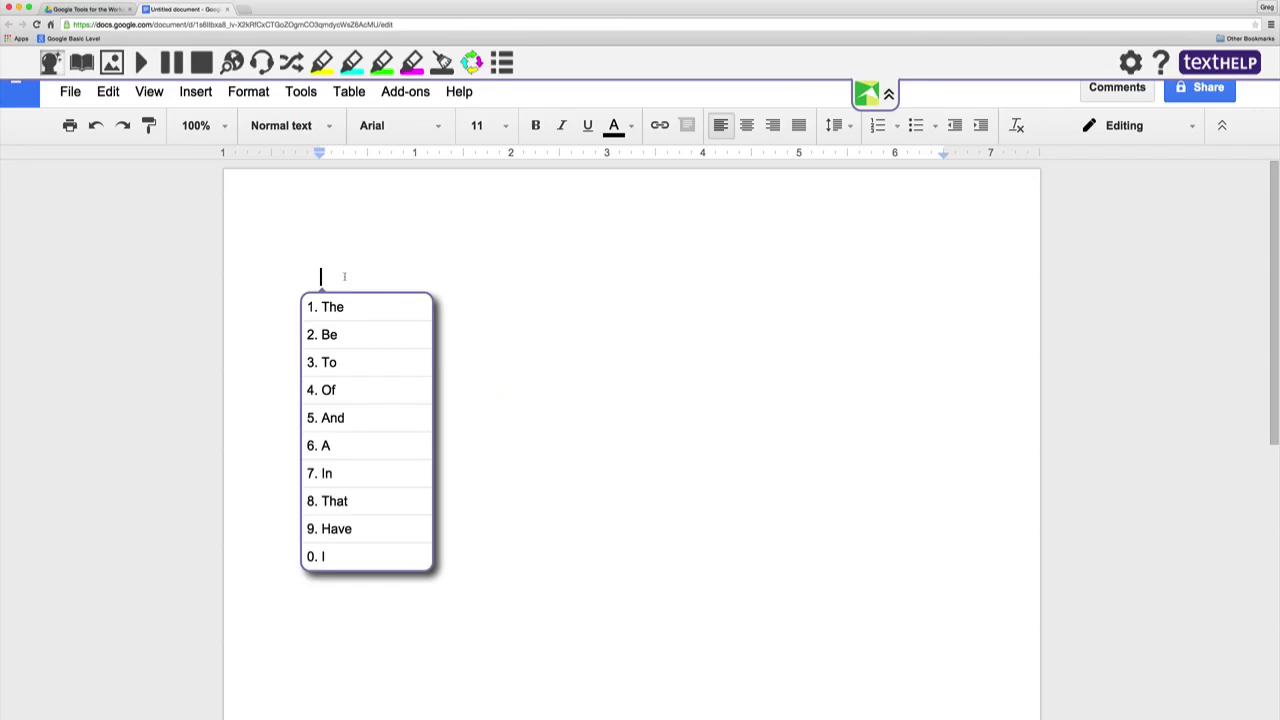
# Write the greeting "Hello" followed by the recipient's first name, choosing both words from the predictions, and start a new line.
pyautogui.write('Hel')
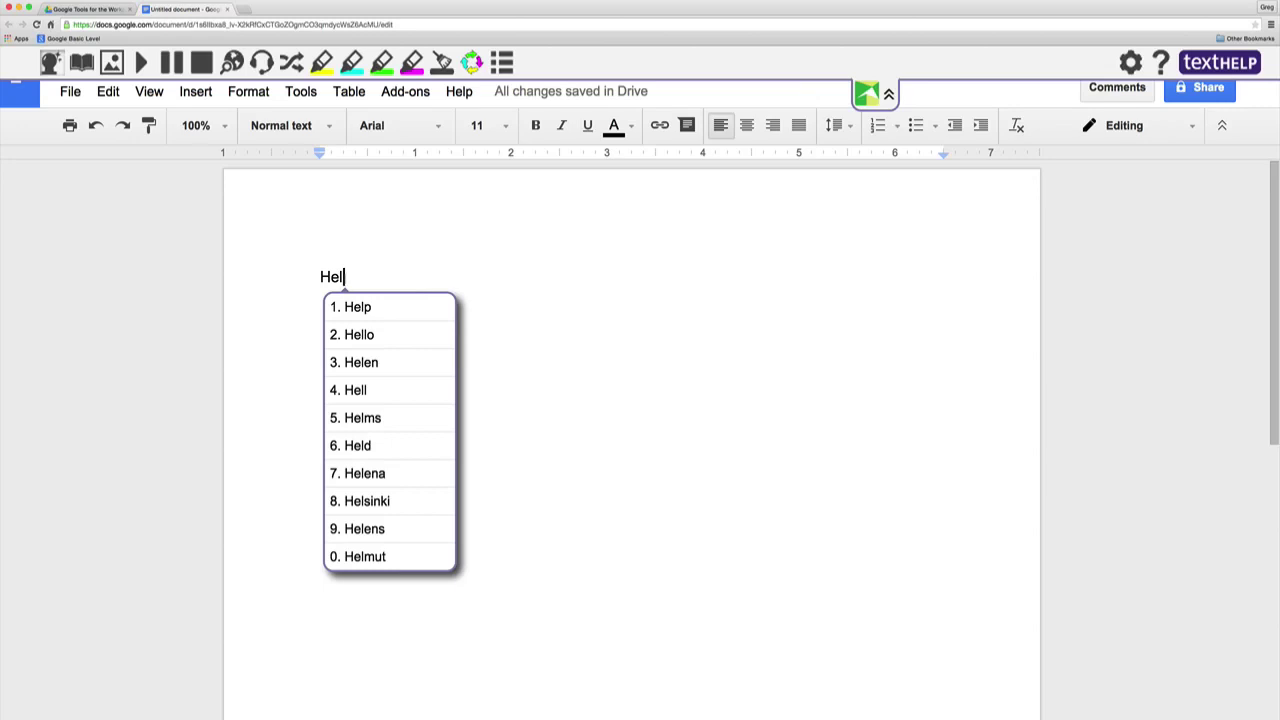
pyautogui.click(360, 335)
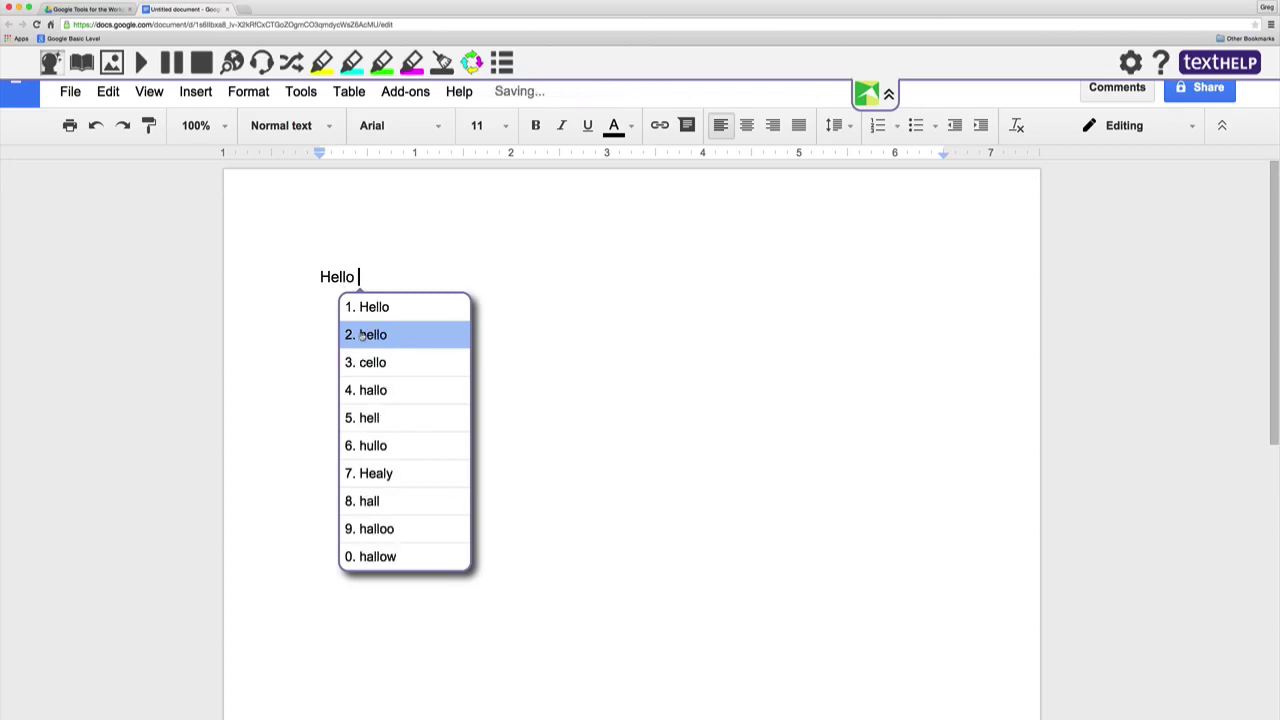
pyautogui.write('G')
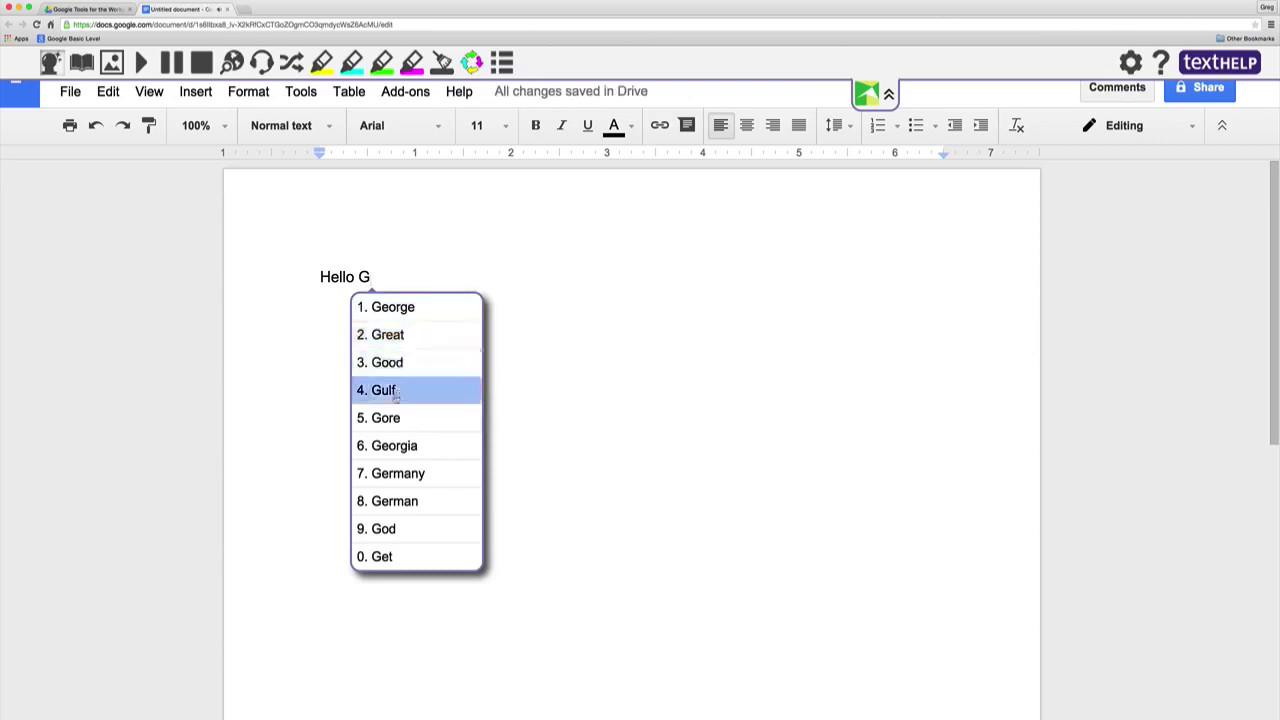
pyautogui.click(395, 446)
pyautogui.press('Return')
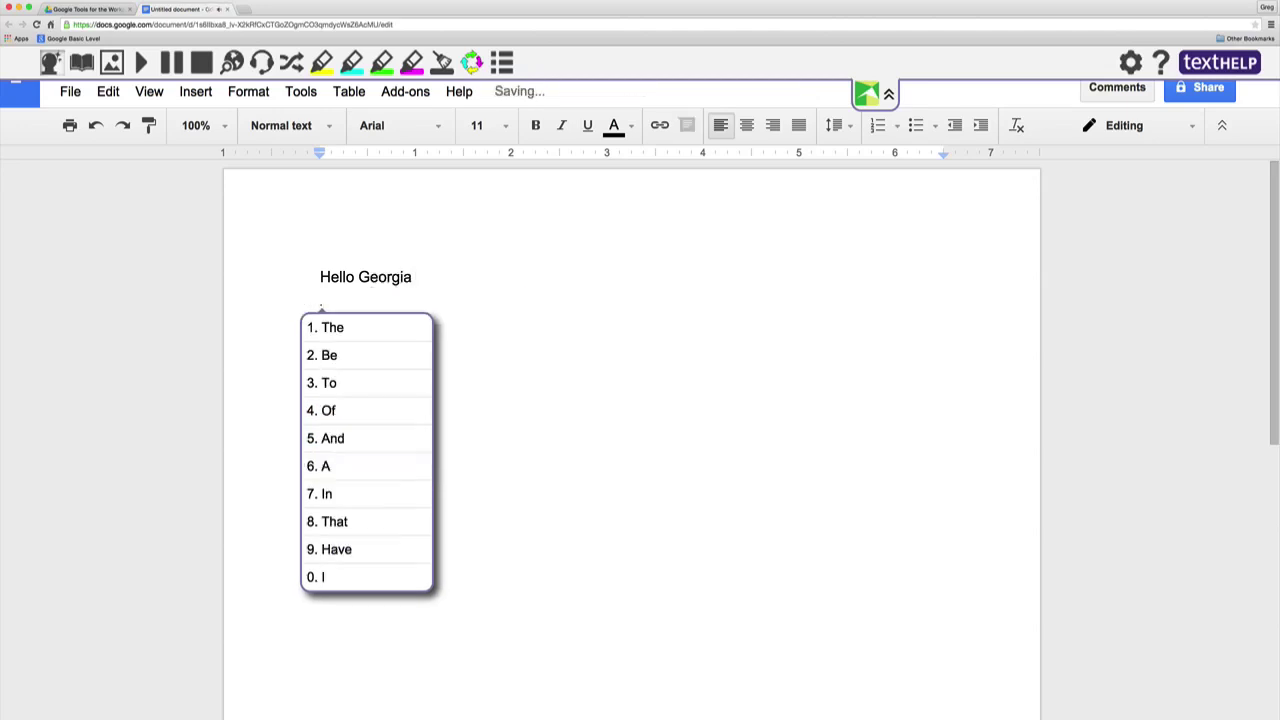
# Write "Thanks for your e-mail" below the greeting, choosing each word from the word predictions.
pyautogui.write('Th')
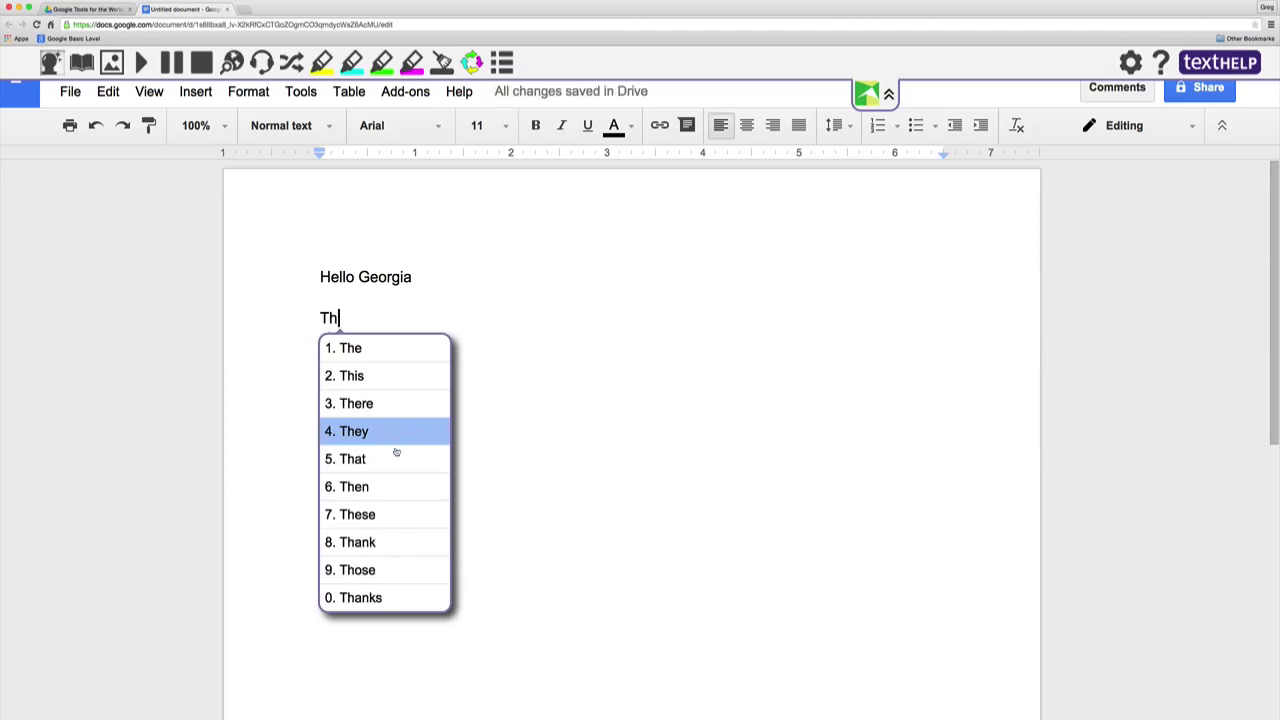
pyautogui.click(372, 600)
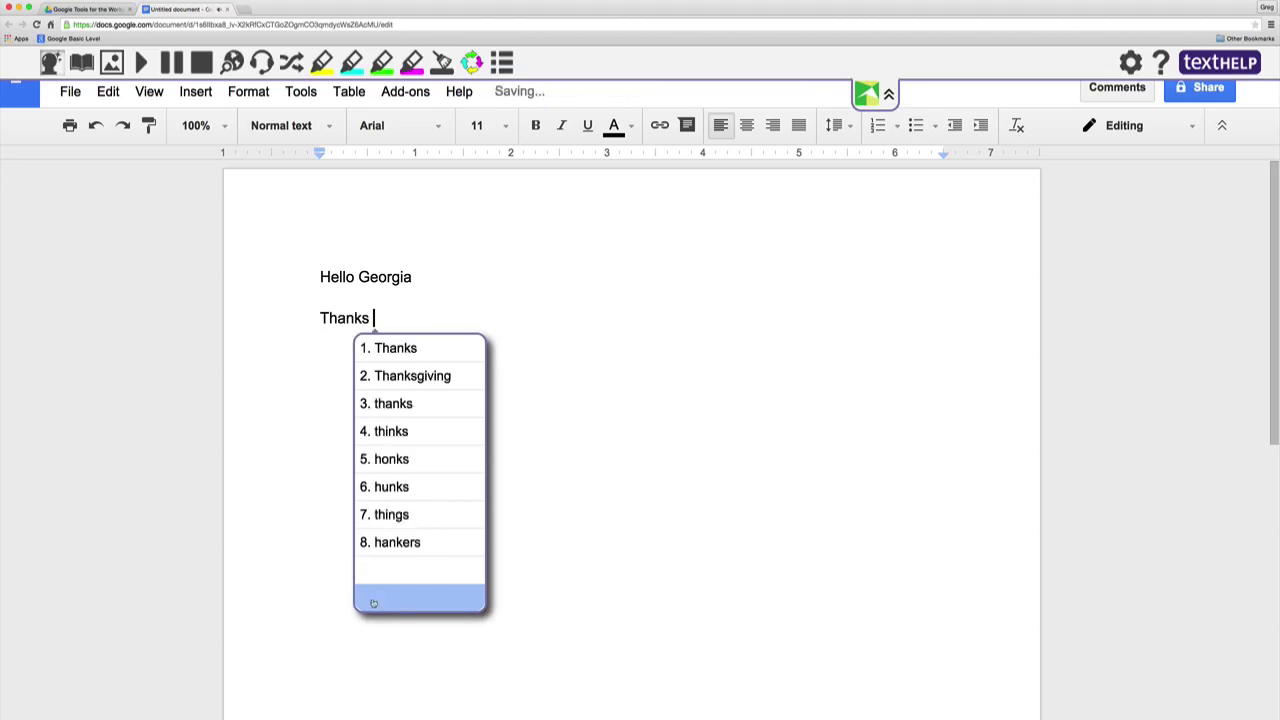
pyautogui.write('f')
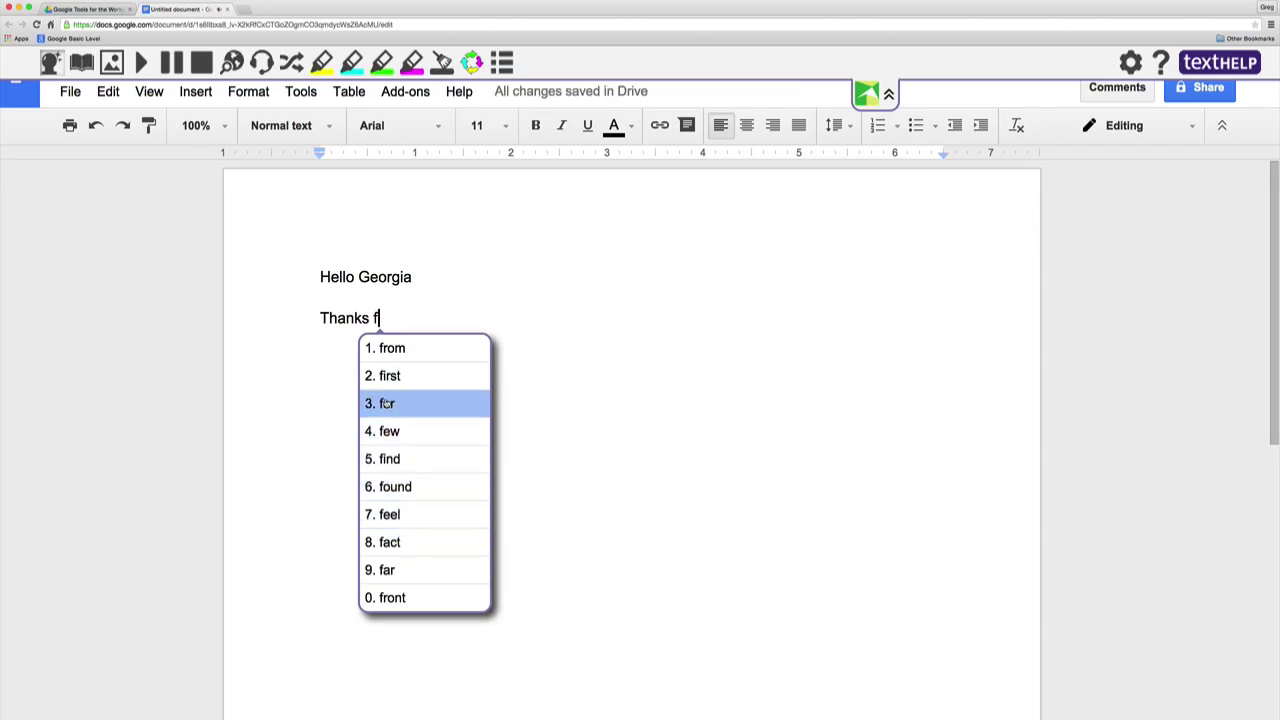
pyautogui.click(386, 403)
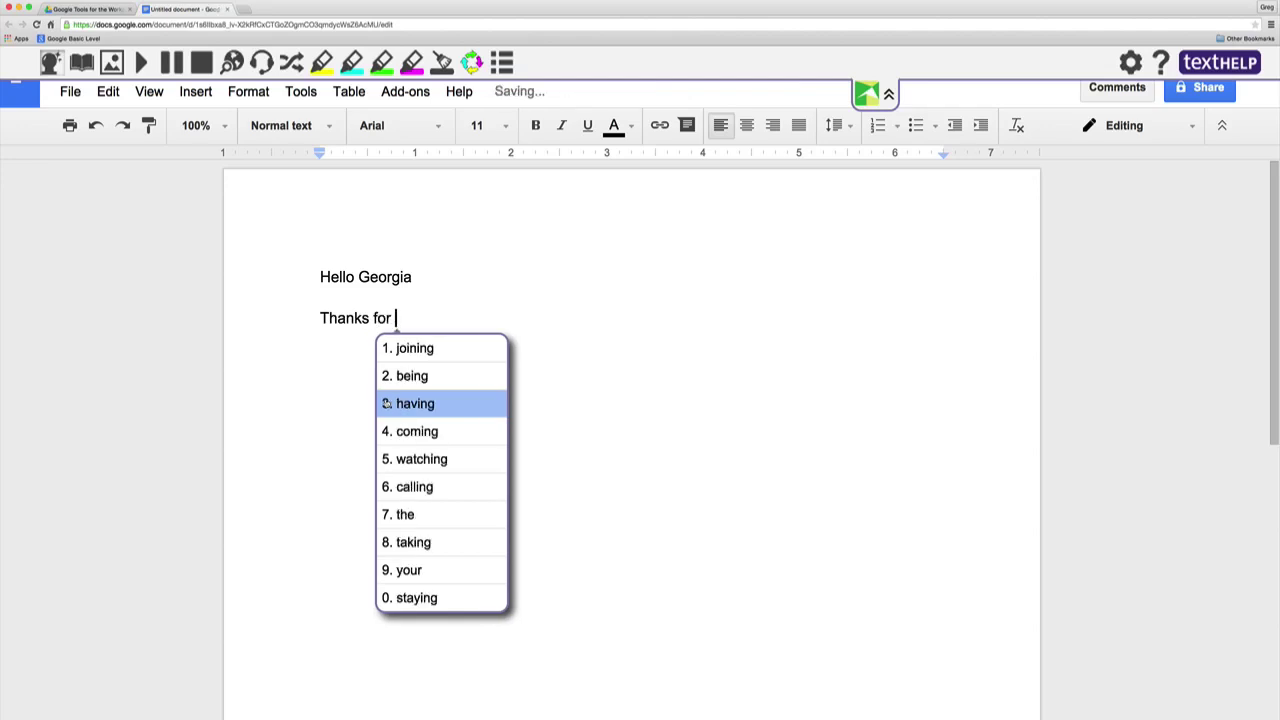
pyautogui.click(405, 569)
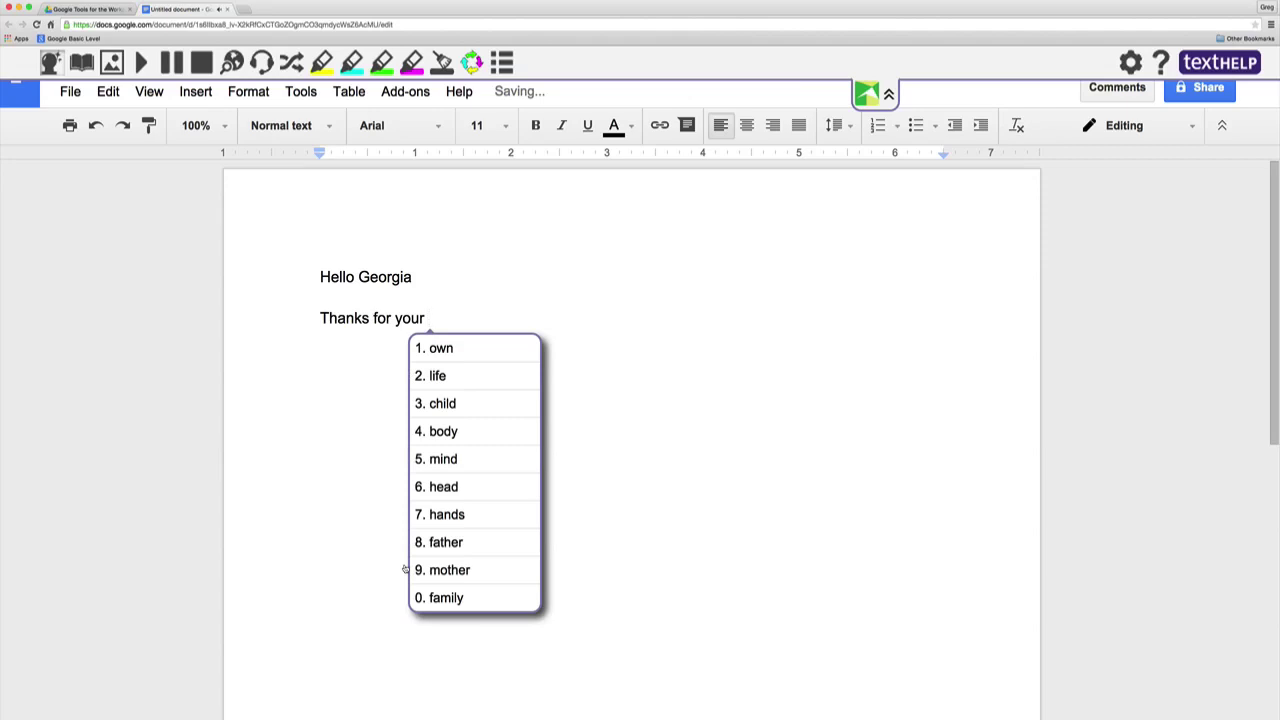
pyautogui.write('e')
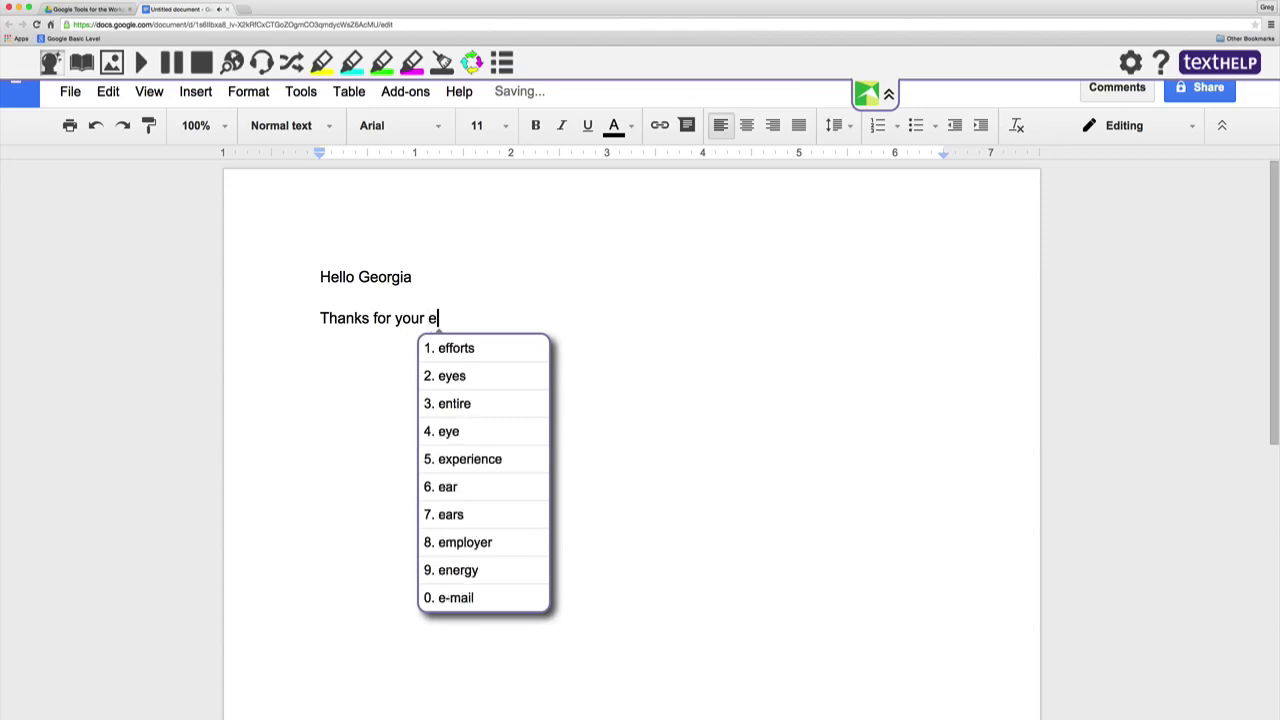
pyautogui.click(450, 598)
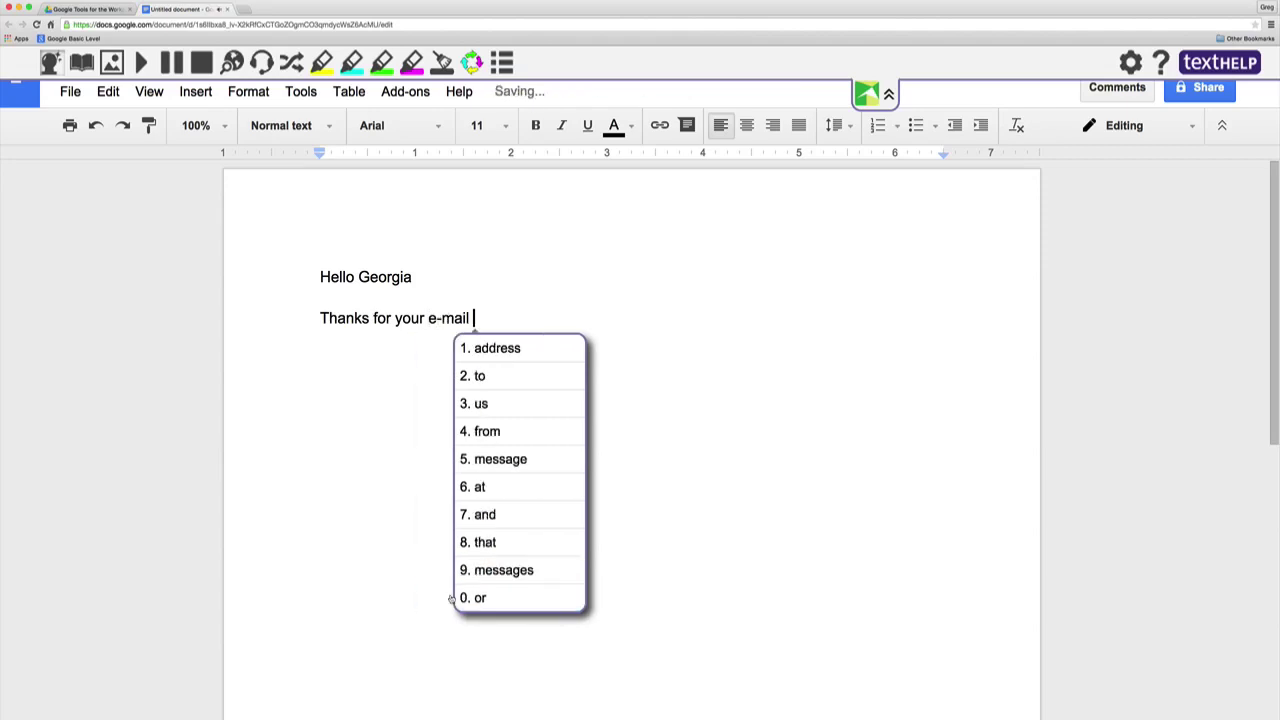
# Look up "e-mail" in the Picture Dictionary, and finish the sentence with a period and a new line.
pyautogui.click(454, 318)
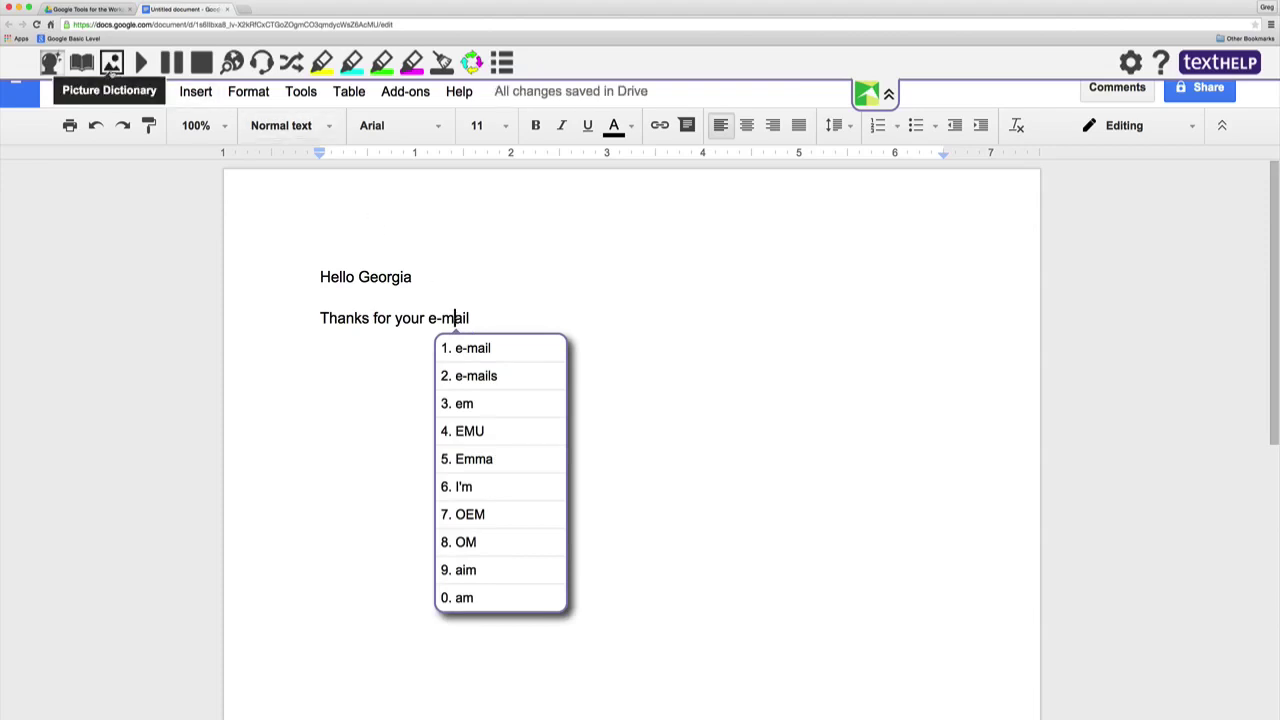
pyautogui.click(111, 67)
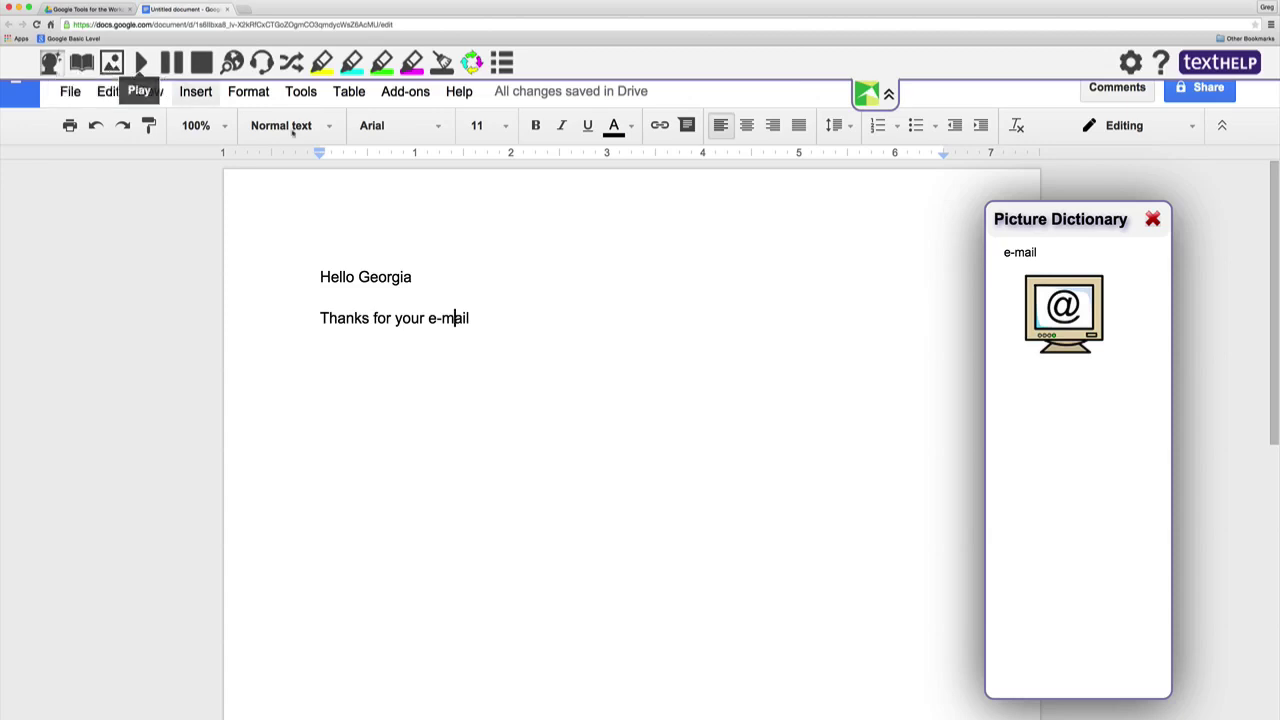
pyautogui.click(495, 311)
pyautogui.write('.')
pyautogui.press('Return')
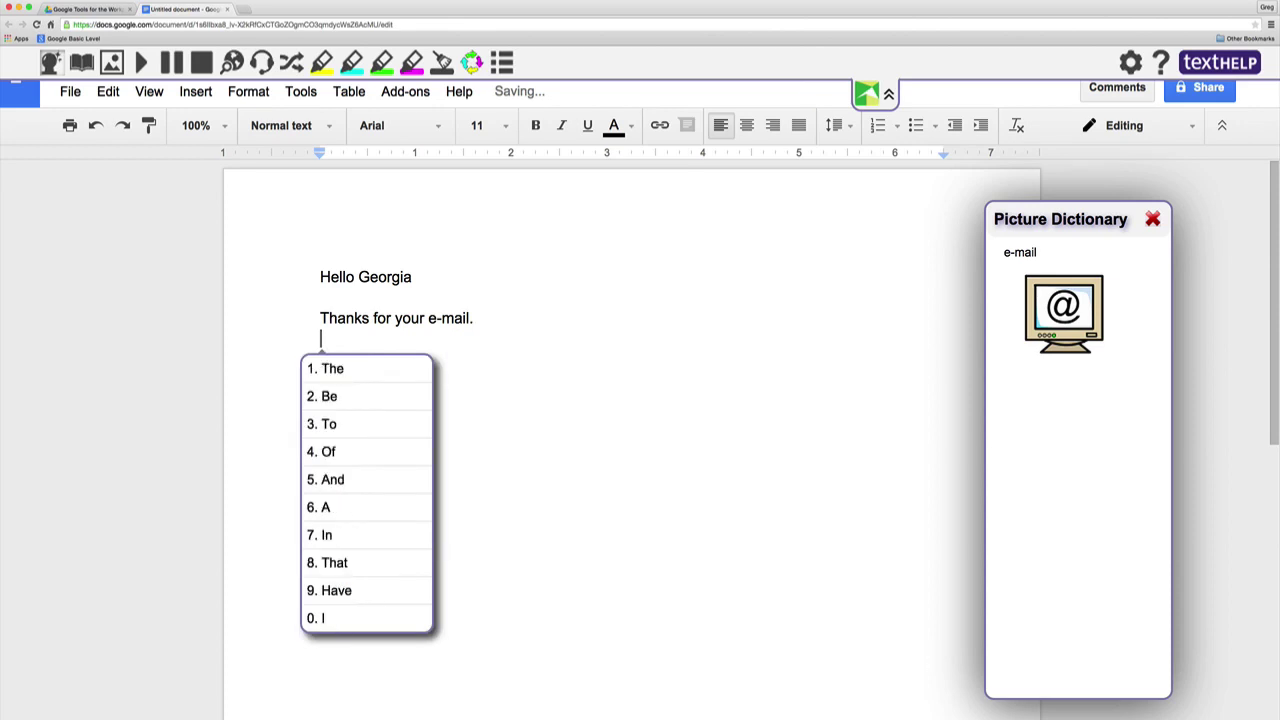
# Write "Your new chair" in a new paragraph below the thank-you sentence, choosing the words from the predictions, and close the Picture Dictionary.
pyautogui.press('Return')
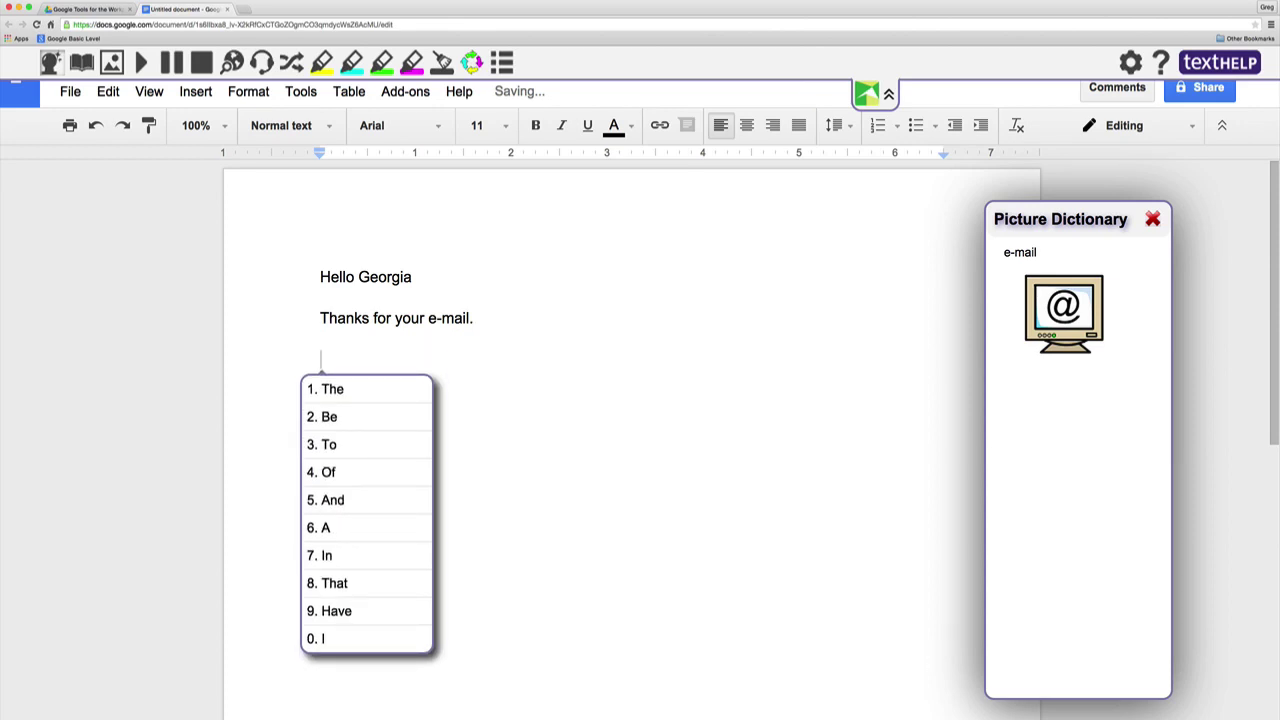
pyautogui.write('Y')
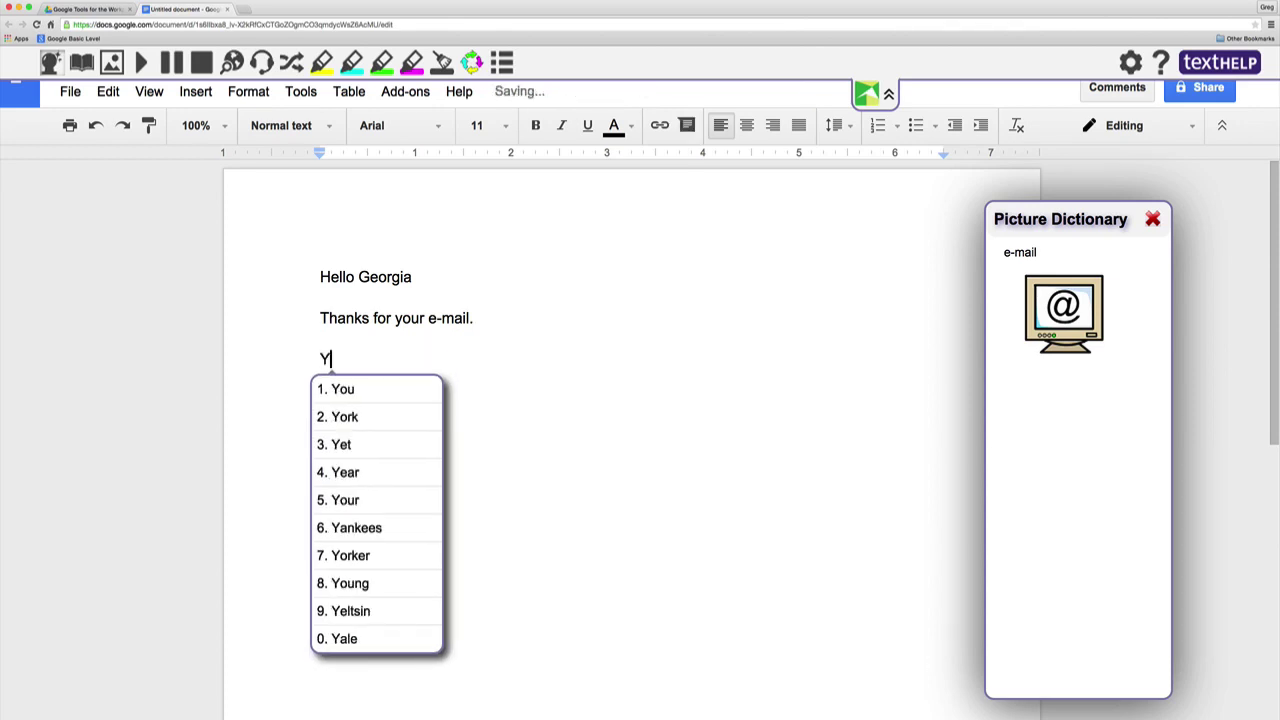
pyautogui.click(391, 500)
pyautogui.write('n')
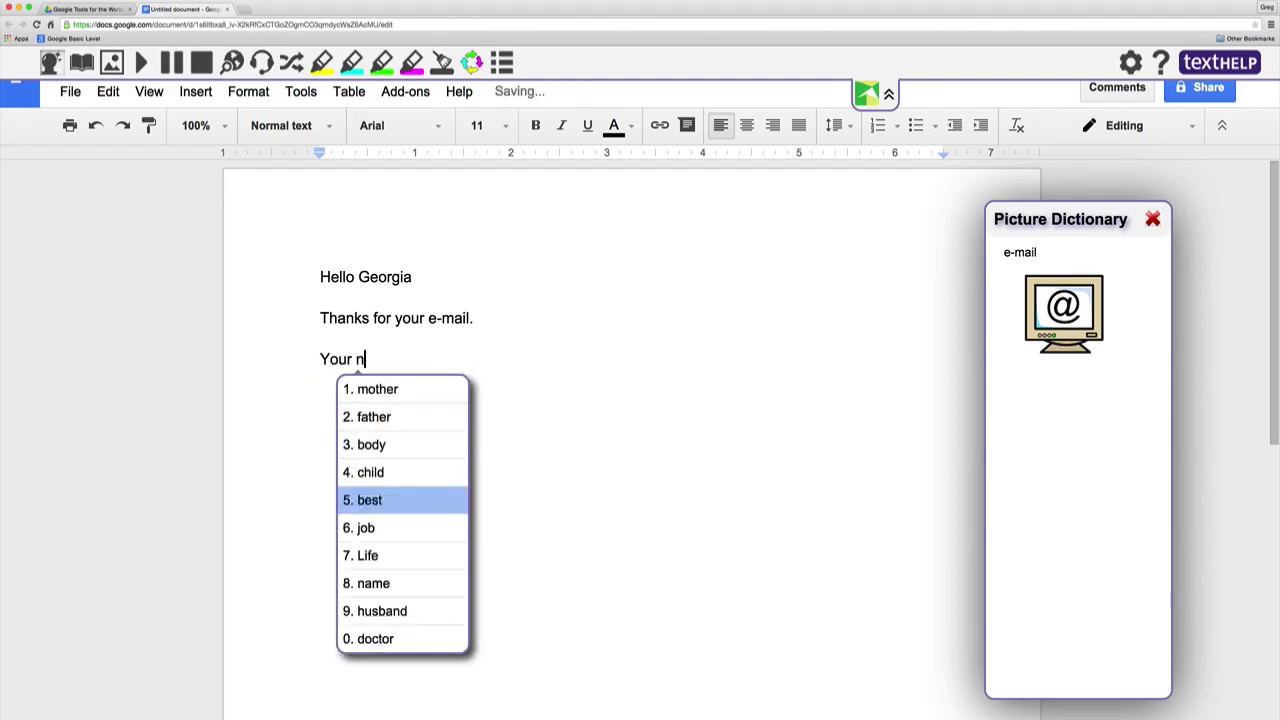
pyautogui.click(380, 446)
pyautogui.write('ch')
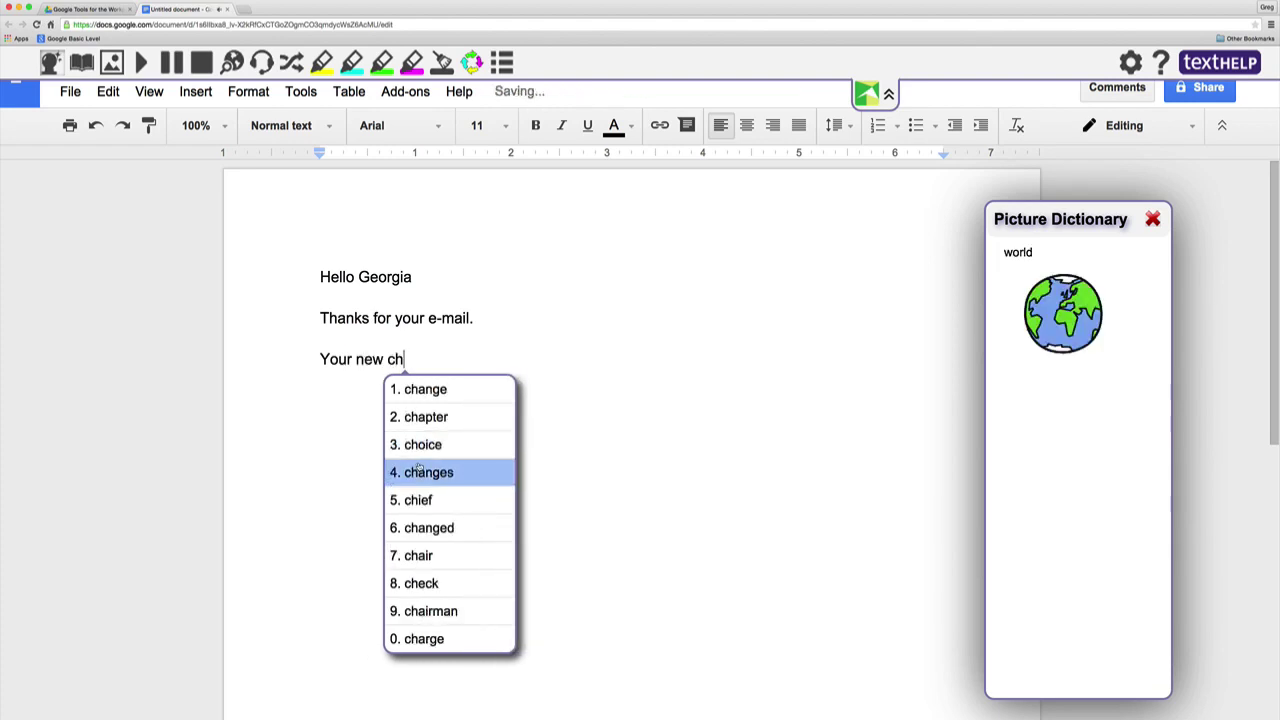
pyautogui.click(419, 566)
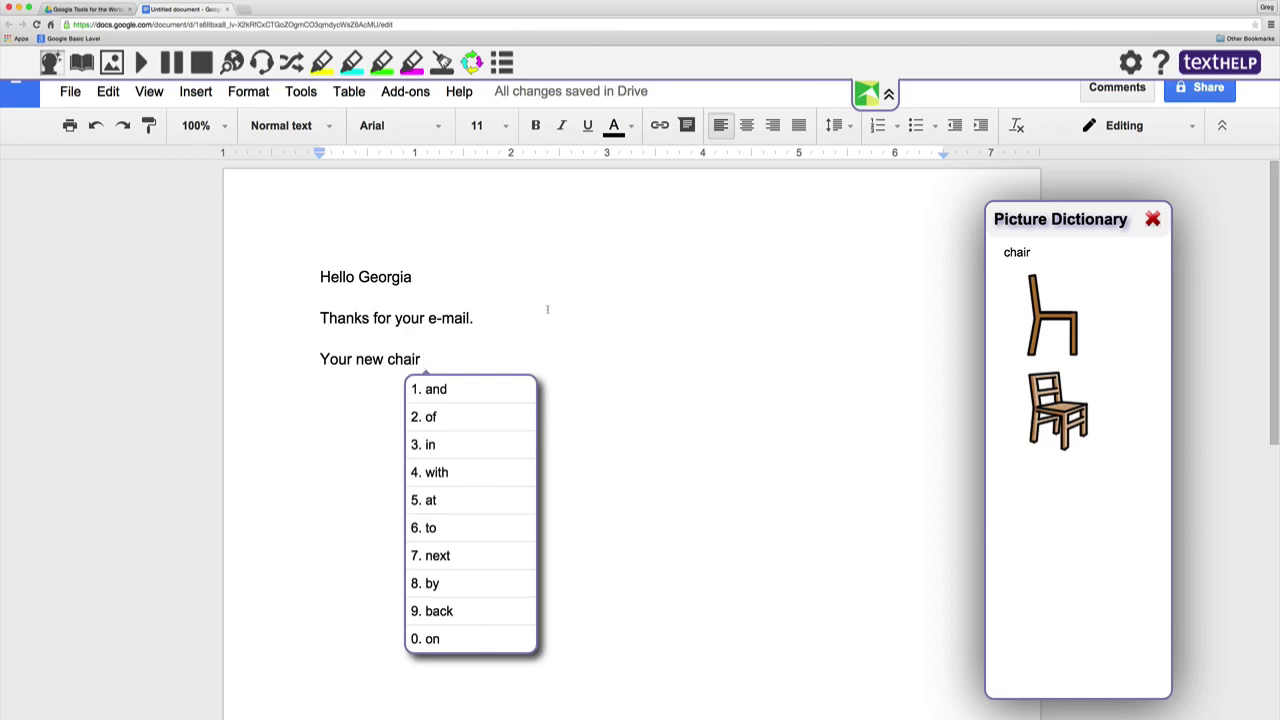
pyautogui.click(1152, 219)
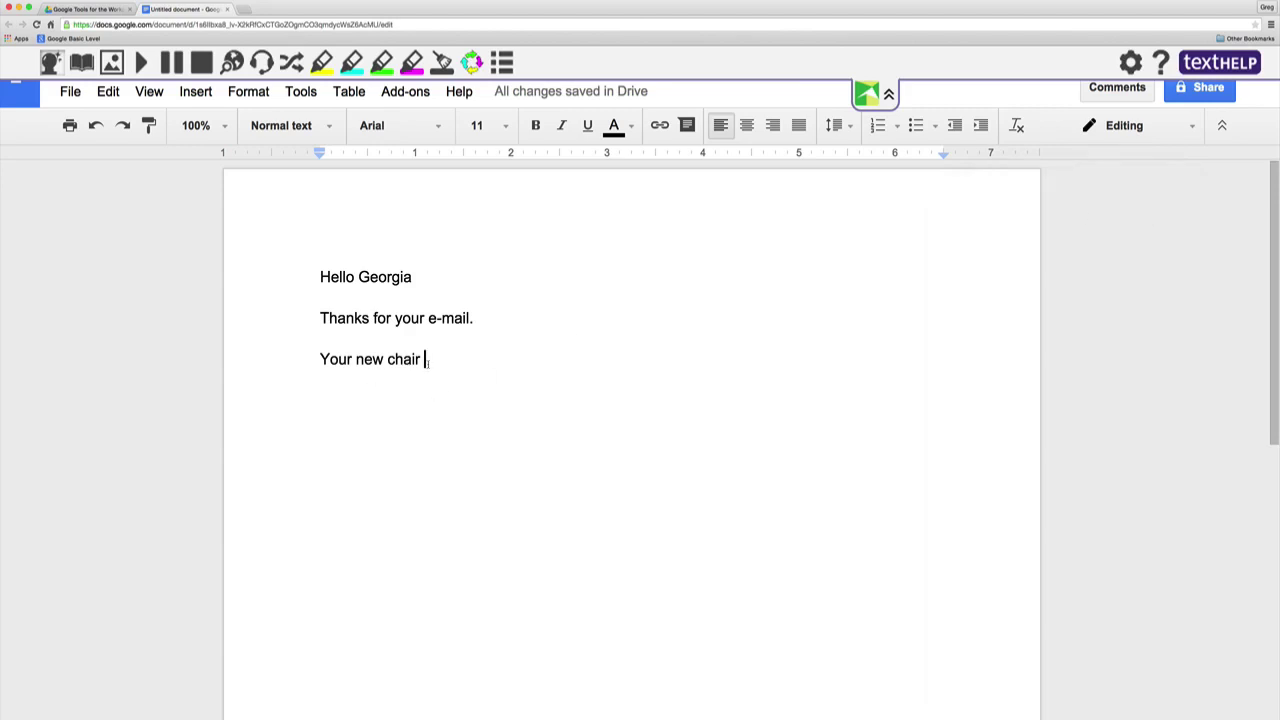
# Complete the sentence with "has been ordered.", choosing each word from the predictions, and turn off word prediction.
pyautogui.click(441, 362)
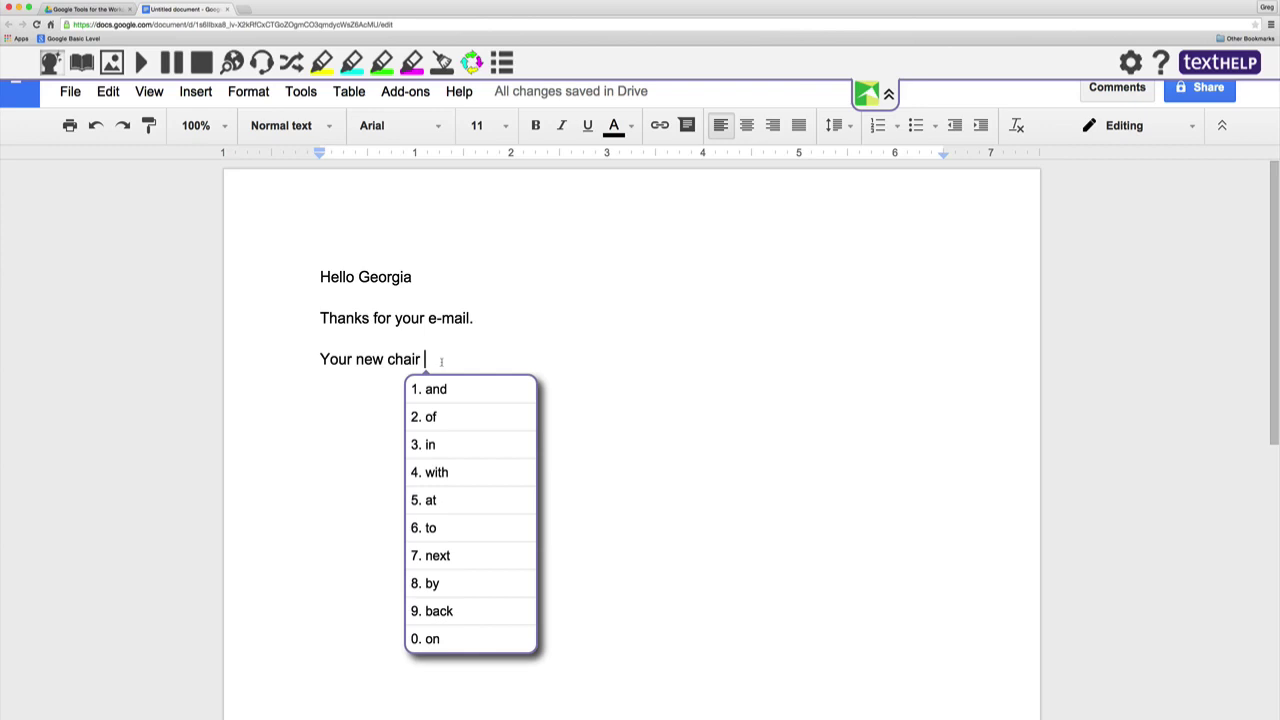
pyautogui.write('h')
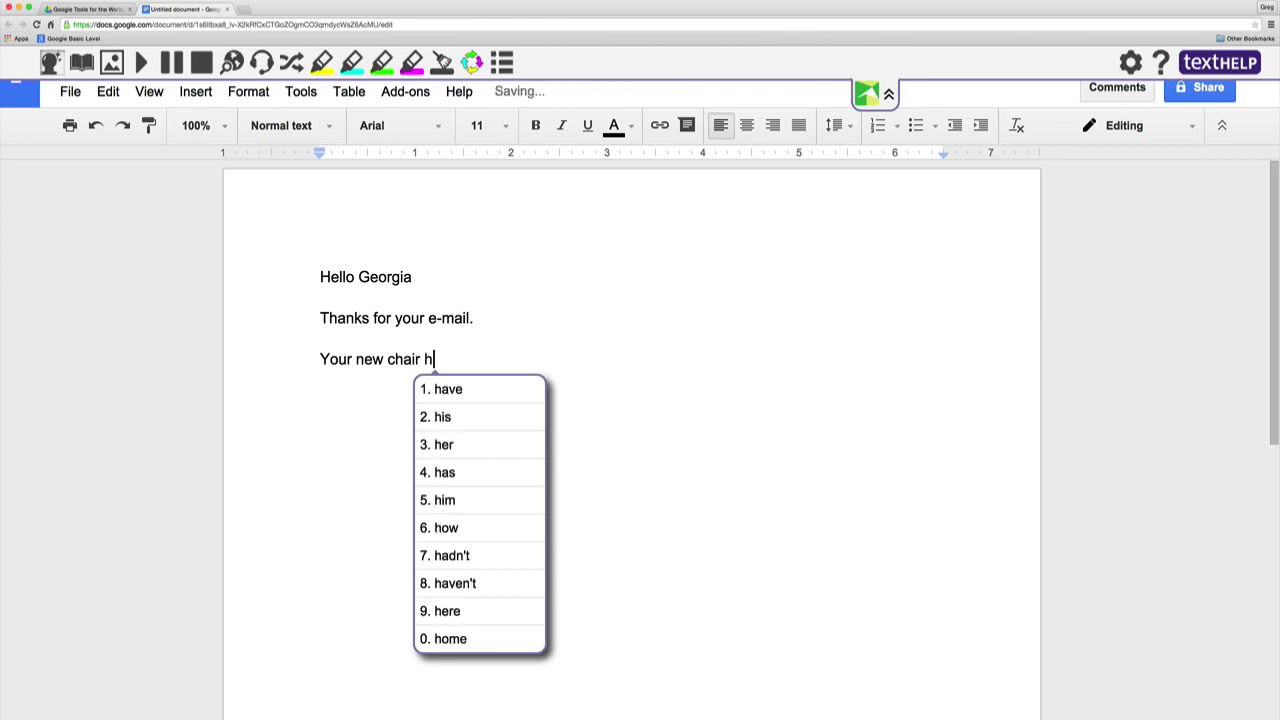
pyautogui.click(444, 472)
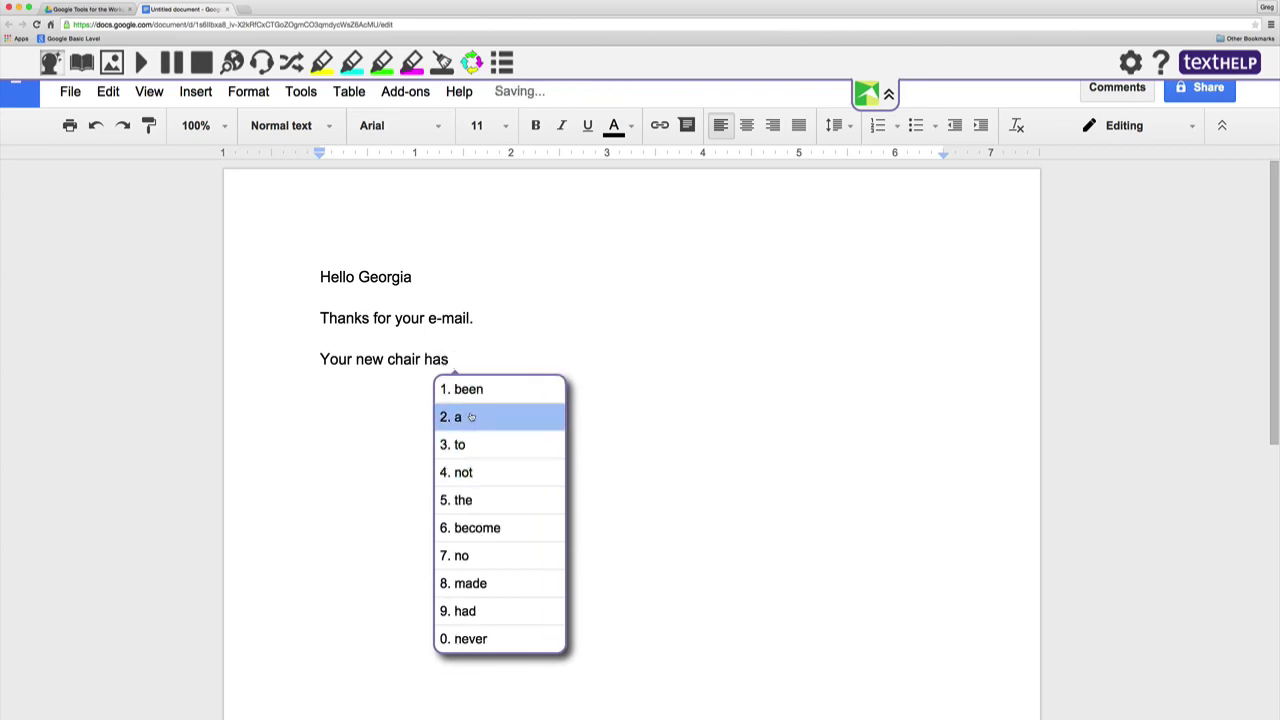
pyautogui.click(473, 390)
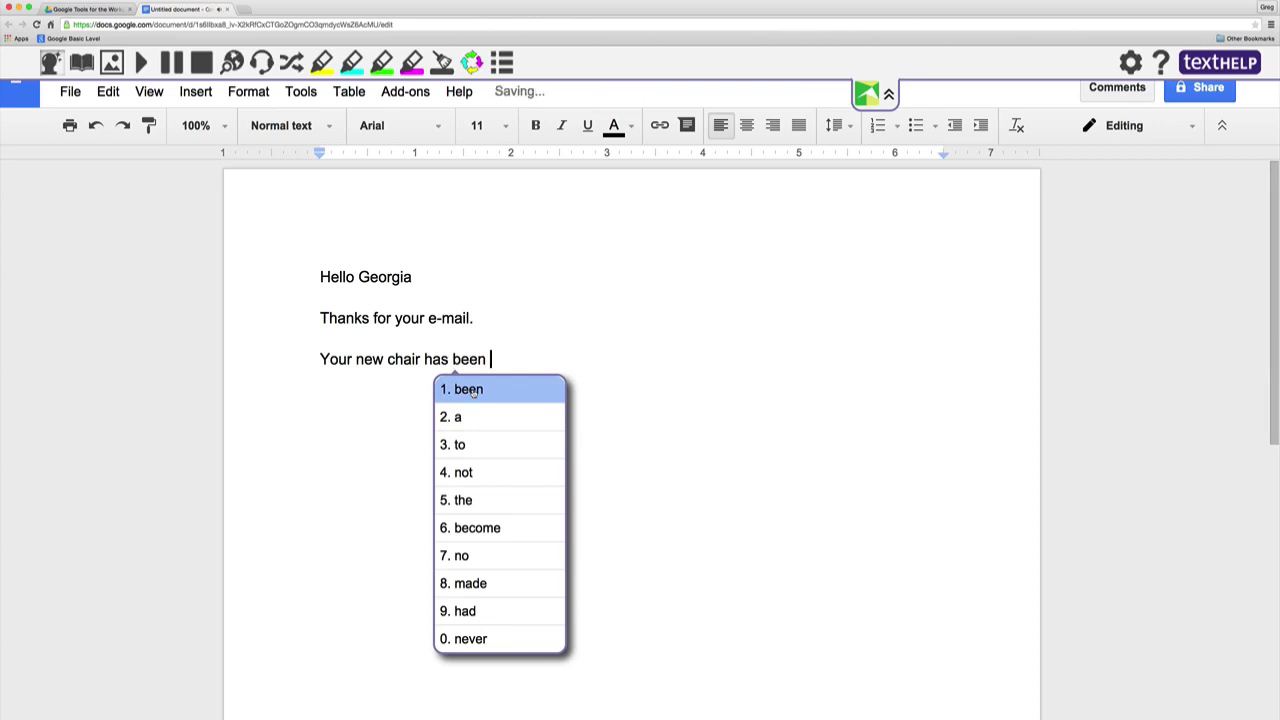
pyautogui.write('or')
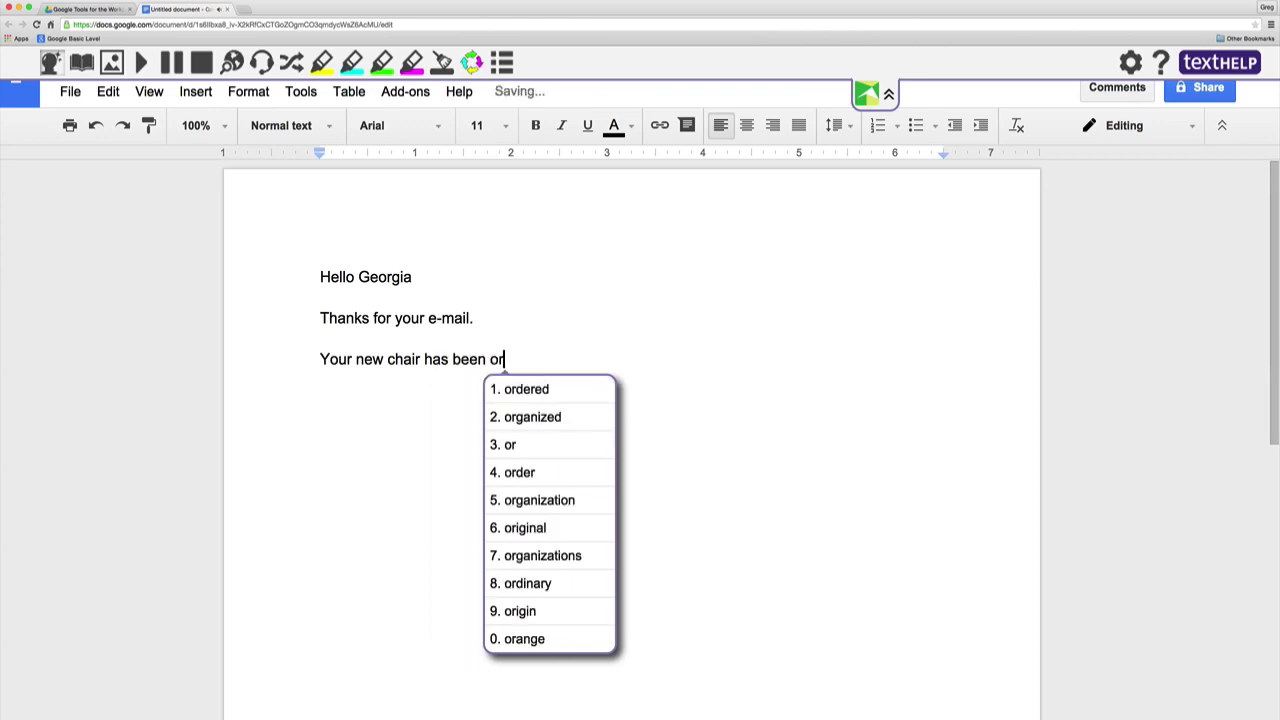
pyautogui.click(515, 392)
pyautogui.press('BackSpace')
pyautogui.write('.')
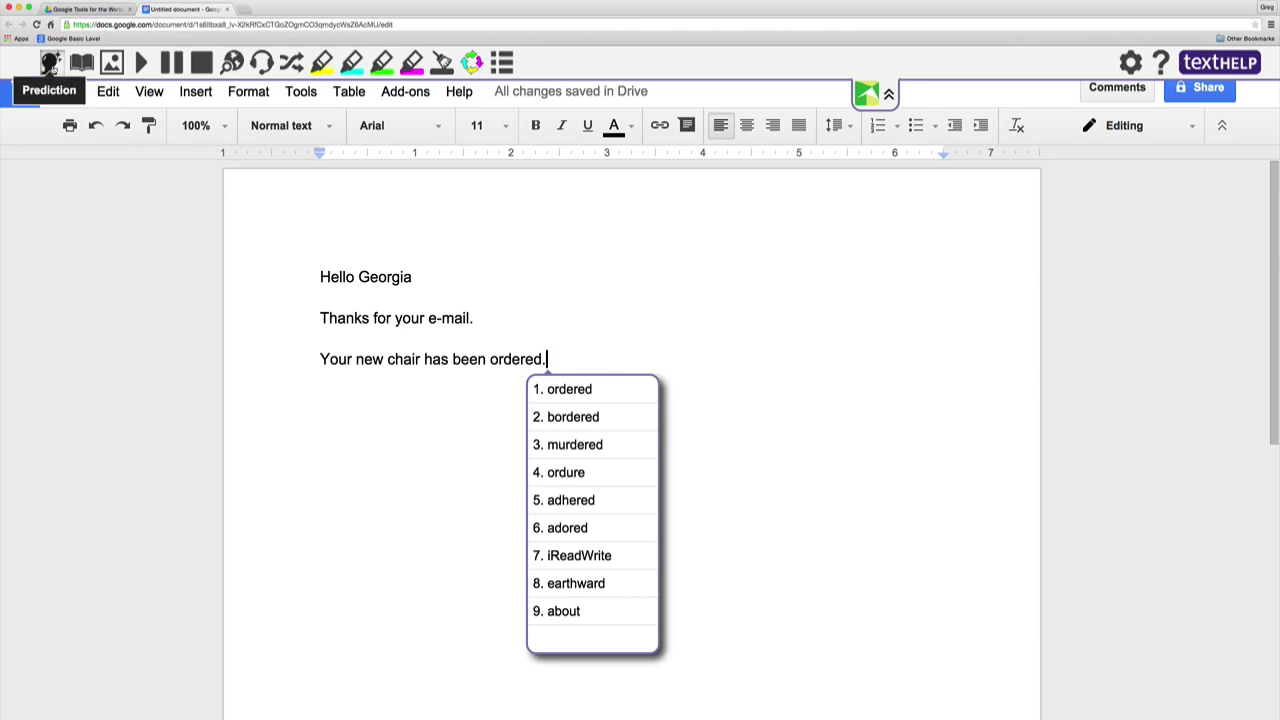
pyautogui.click(50, 64)
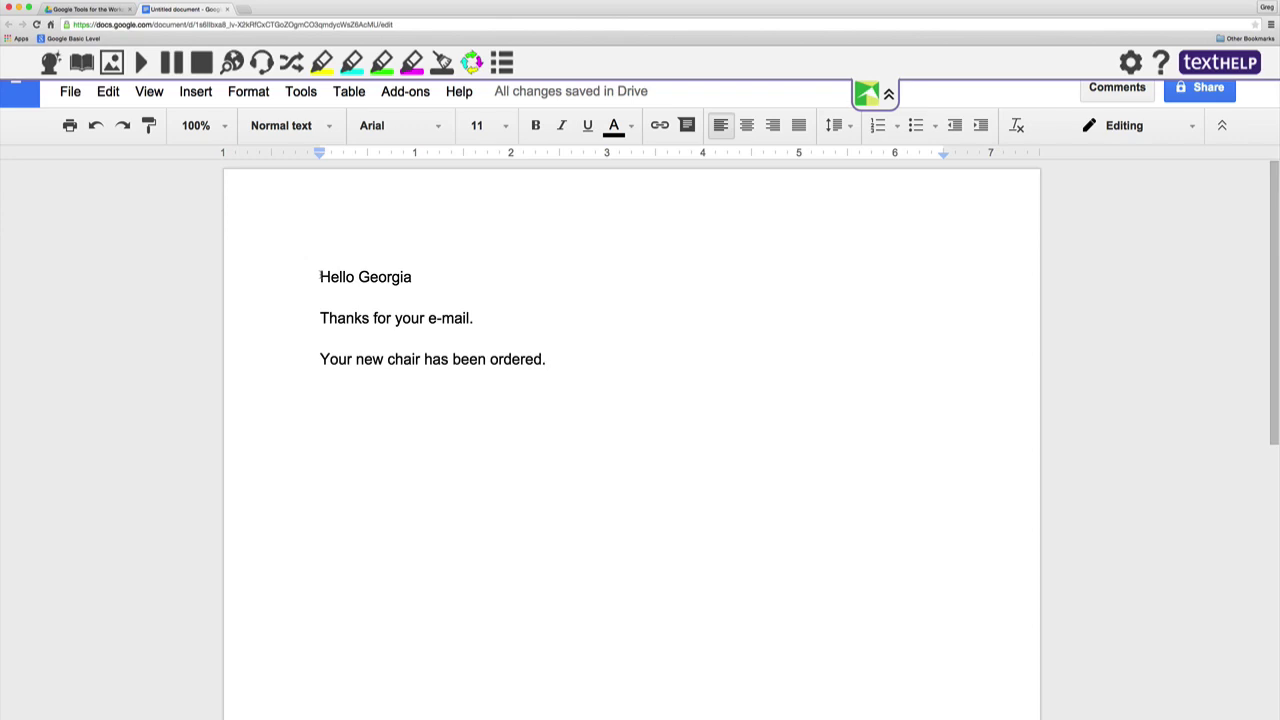
# Enable Continuous reading in the Read&Write speech settings and apply the change.
pyautogui.click(1130, 63)
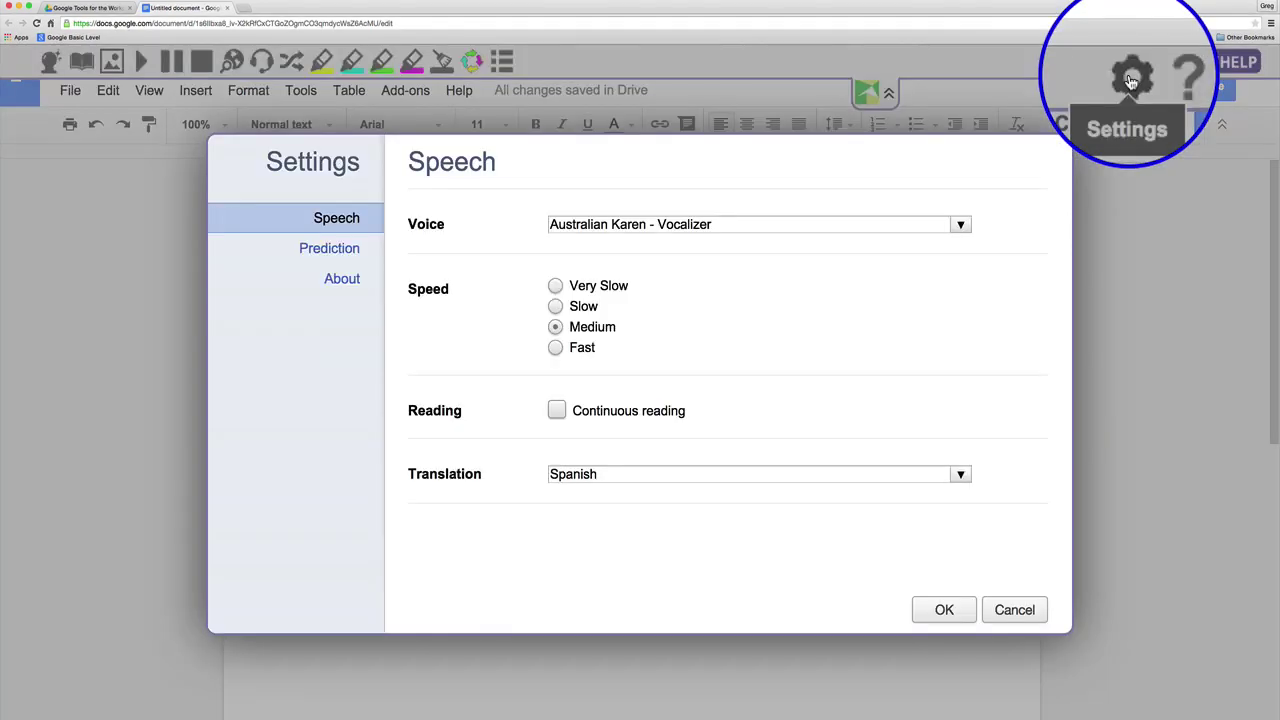
pyautogui.click(556, 411)
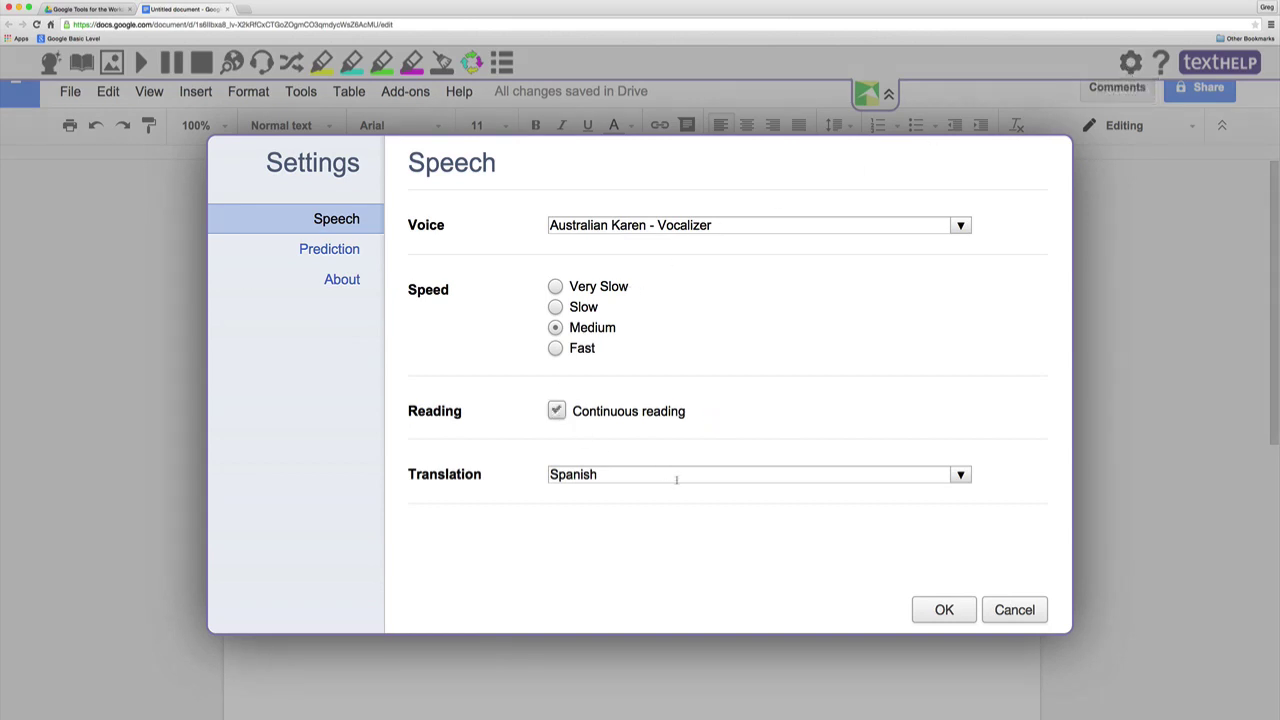
pyautogui.click(943, 610)
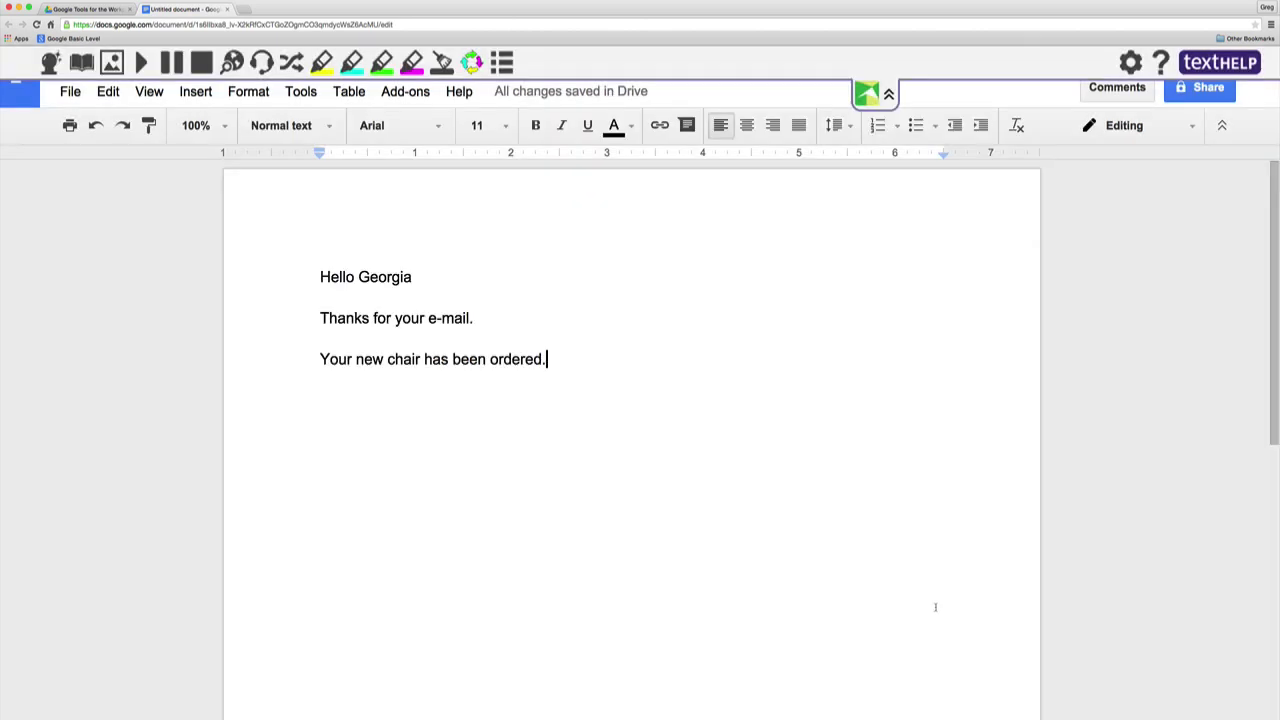
# Play the document aloud from the beginning of the greeting.
pyautogui.press('super+Up')
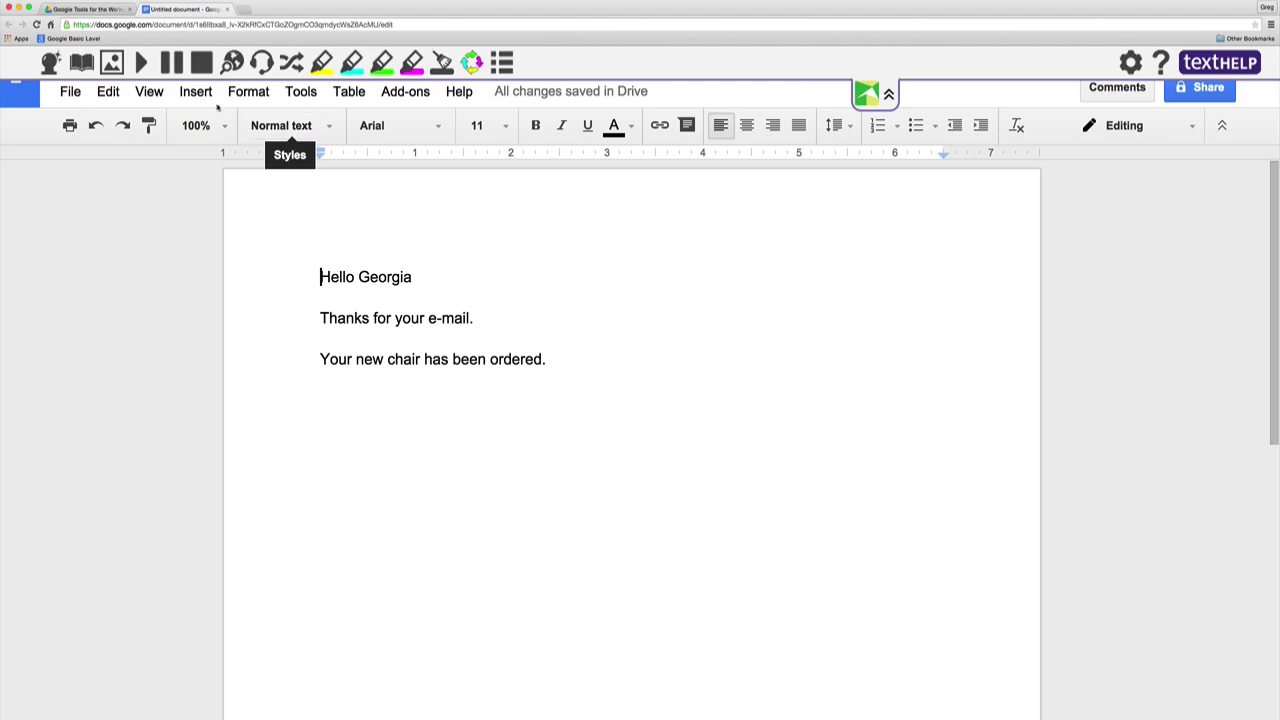
pyautogui.click(141, 63)
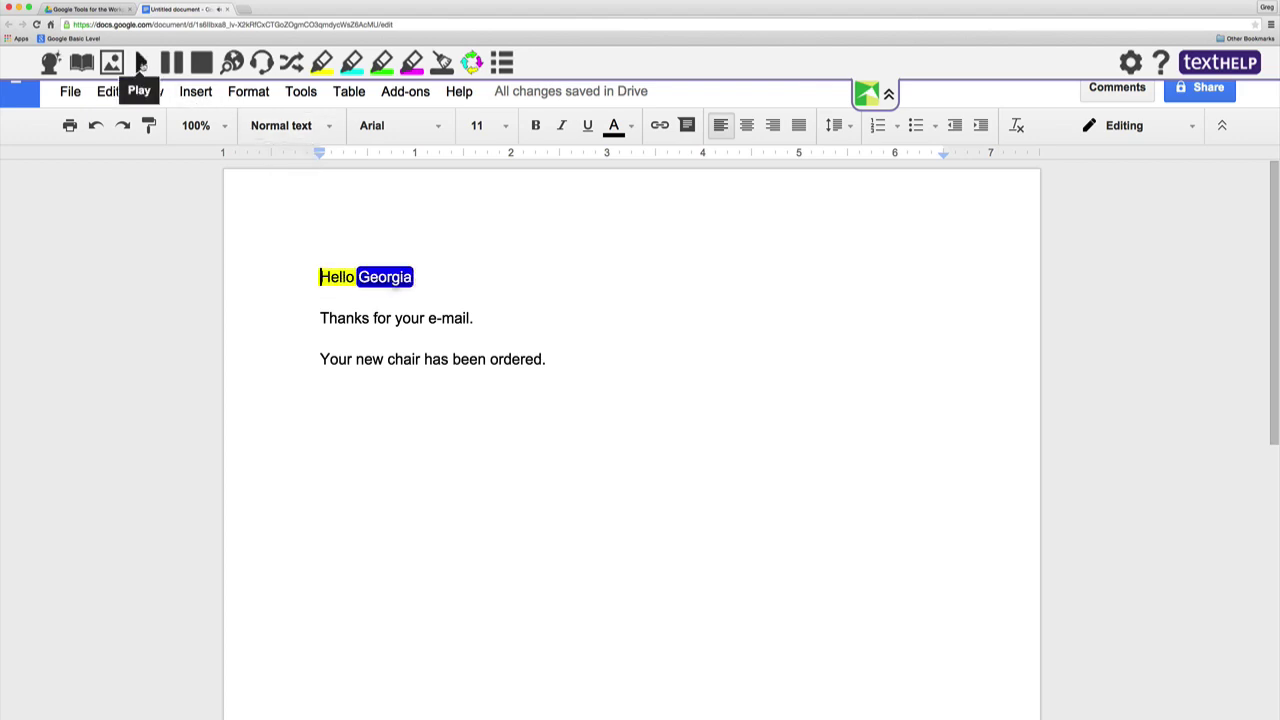